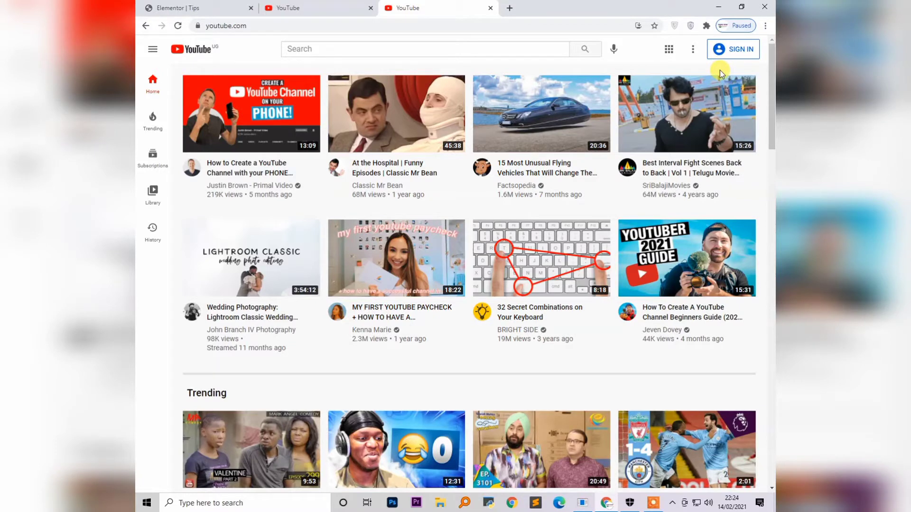
# Close the extra third YouTube tab with Ctrl+W
pyautogui.hotkey('ctrl', 'w')
# Load youtube.com in a new tab and start signing in
pyautogui.click(390, 9)
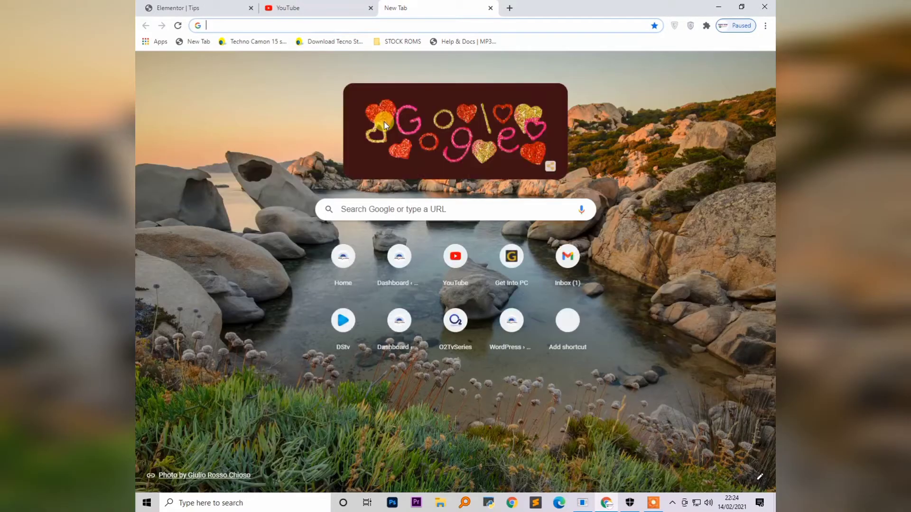
pyautogui.write('youtube.com')
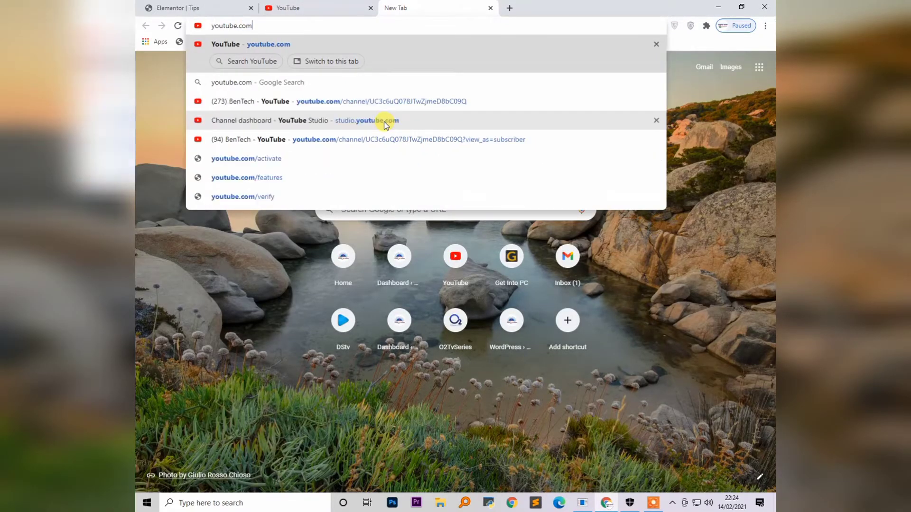
pyautogui.press('Return')
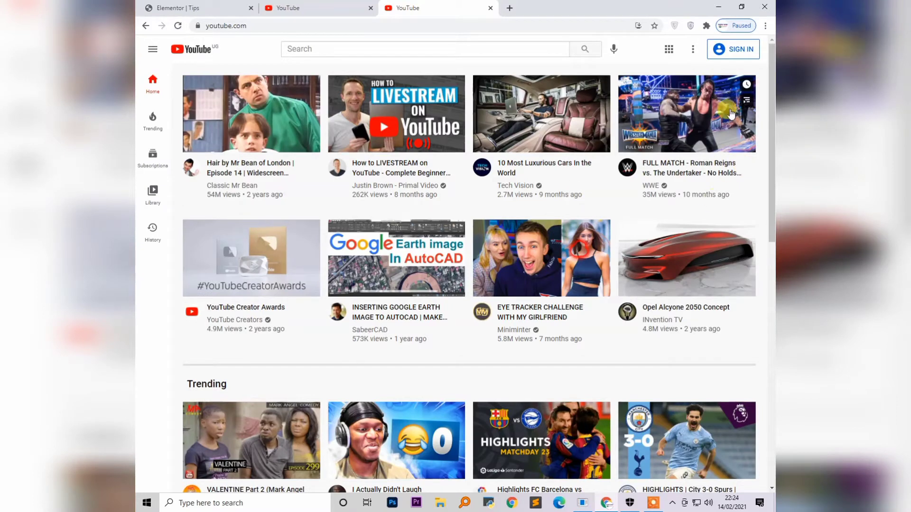
pyautogui.click(743, 52)
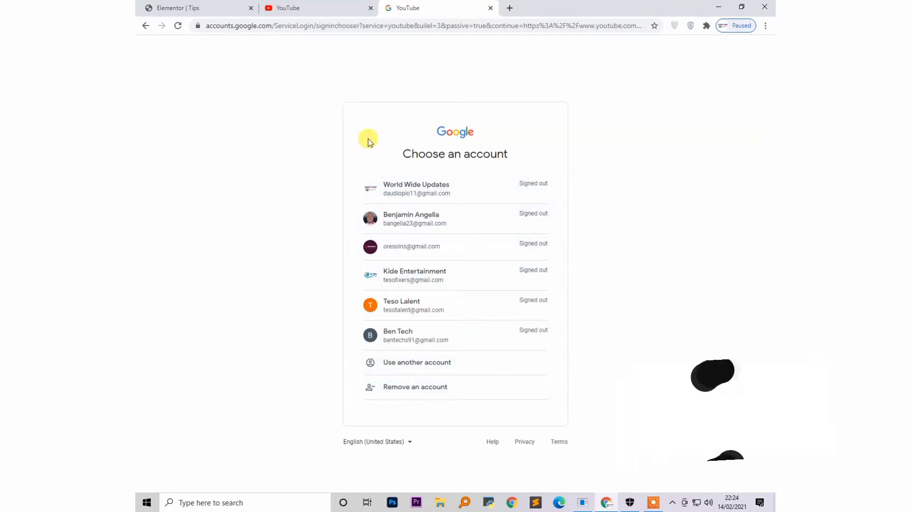
# Look through the Create account options, then start sign-in from the second YouTube tab
pyautogui.click(427, 369)
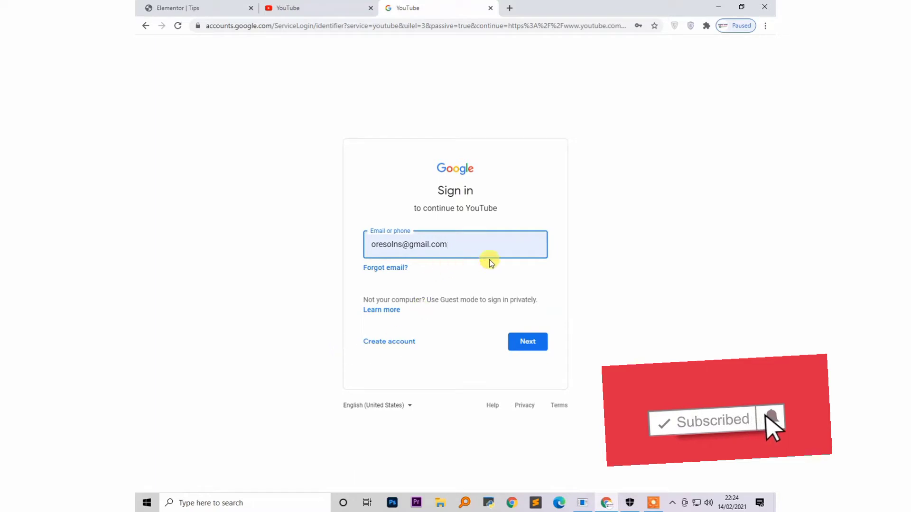
pyautogui.click(393, 346)
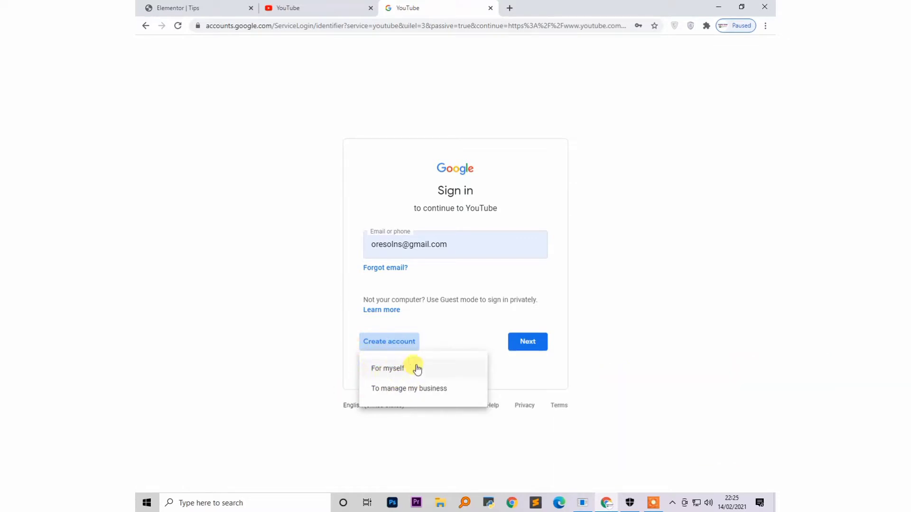
pyautogui.click(297, 258)
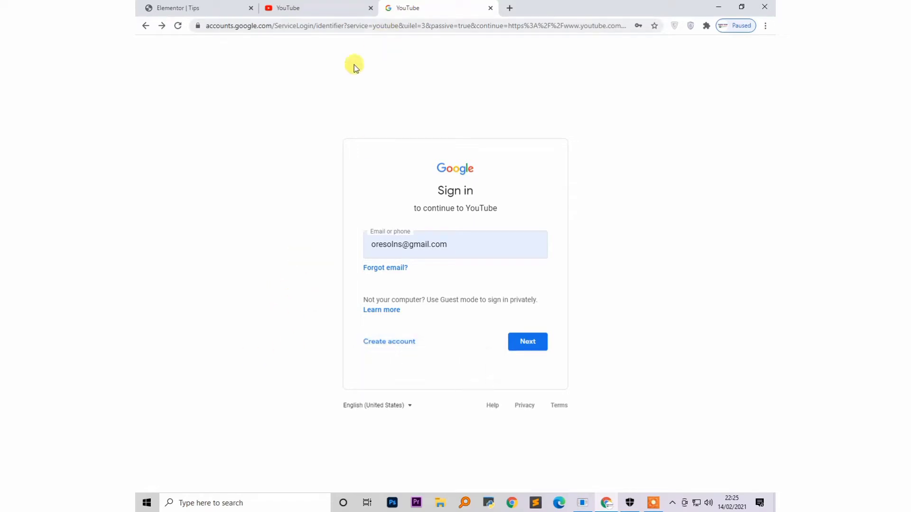
pyautogui.click(402, 349)
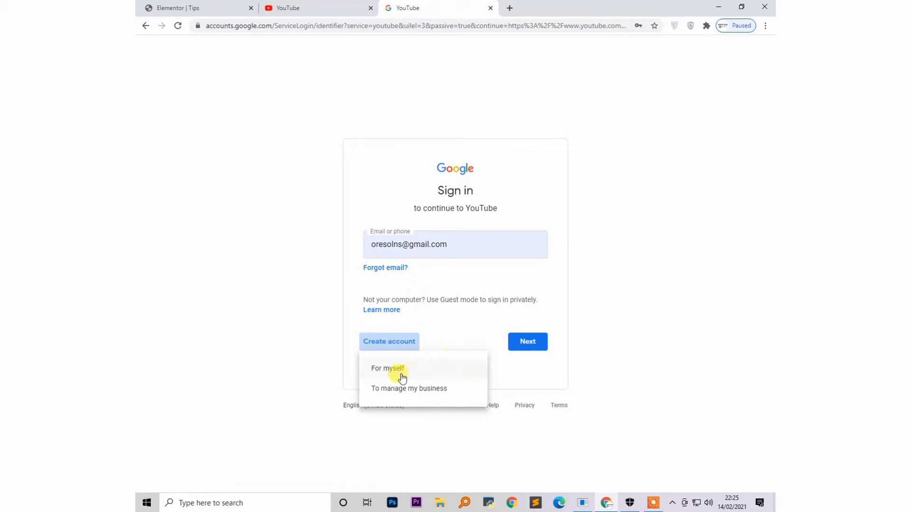
pyautogui.click(334, 280)
pyautogui.click(315, 8)
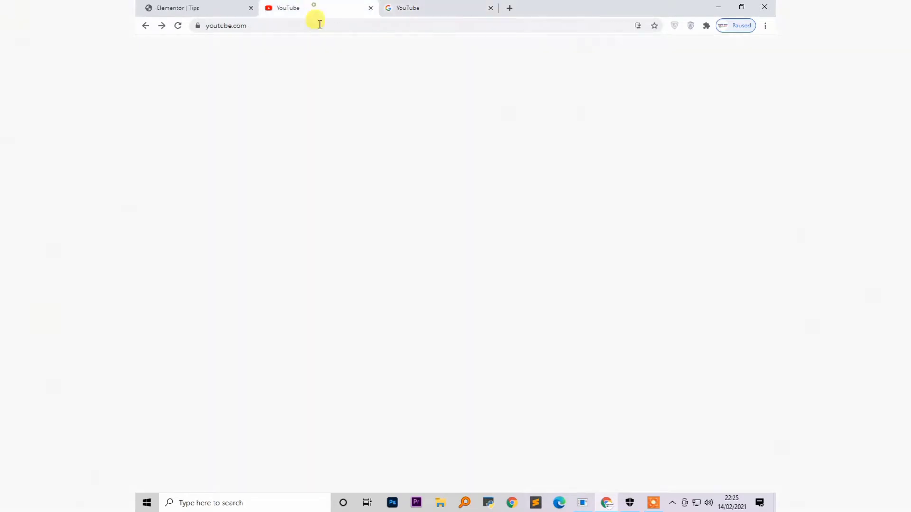
pyautogui.click(736, 51)
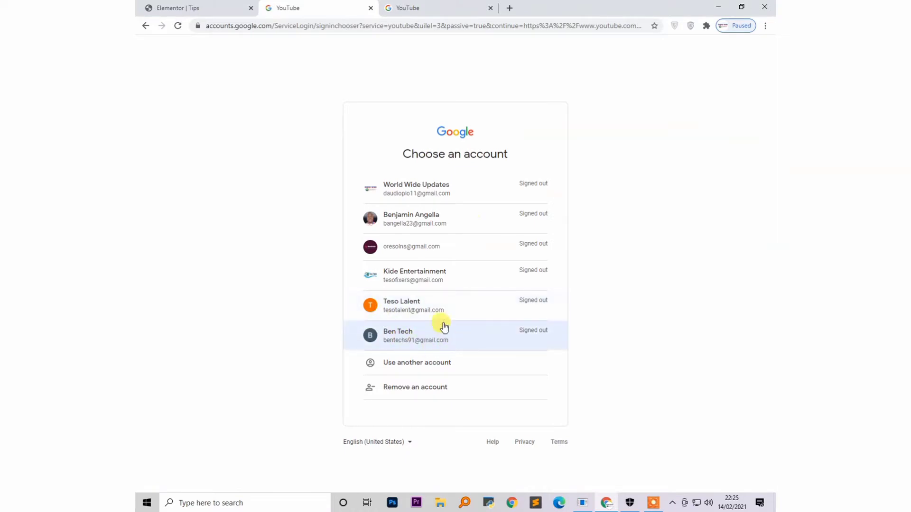
# Sign in as the last listed account with its password and bring up its account menu
pyautogui.click(428, 339)
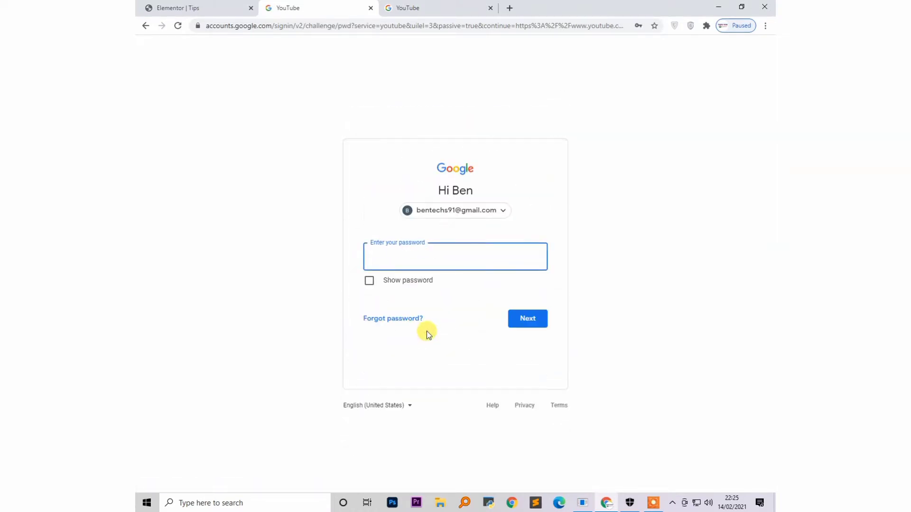
pyautogui.write('**********')
pyautogui.press('Return')
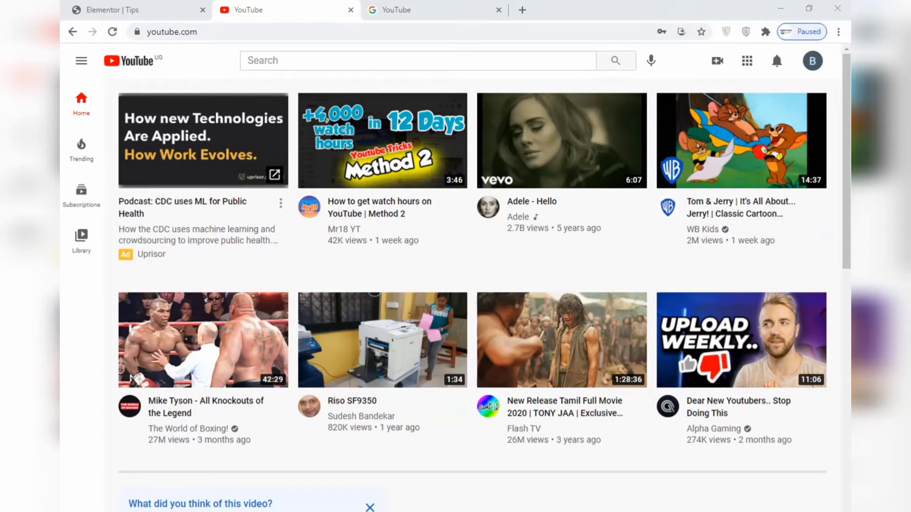
pyautogui.moveTo(701, 50); pyautogui.dragTo(799, 62)
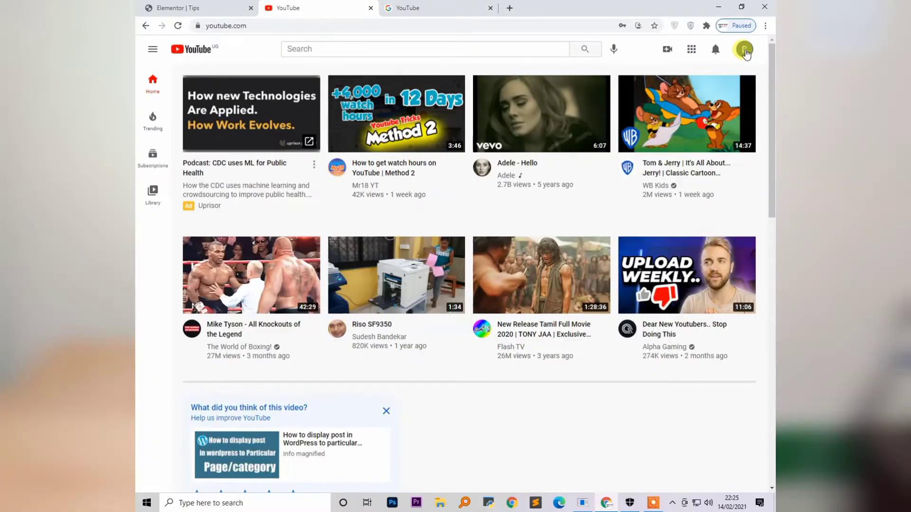
pyautogui.click(745, 52)
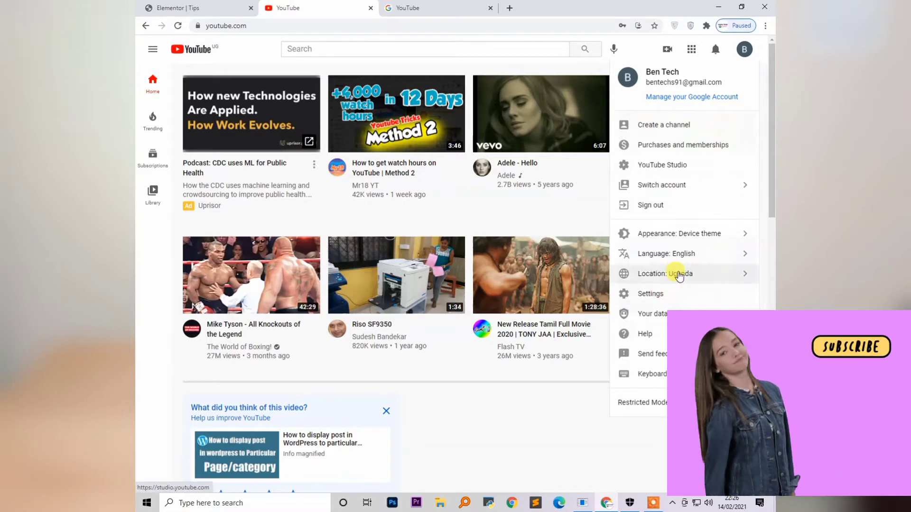
# Choose Create a channel and get past the creator journey intro with GET STARTED
pyautogui.click(667, 132)
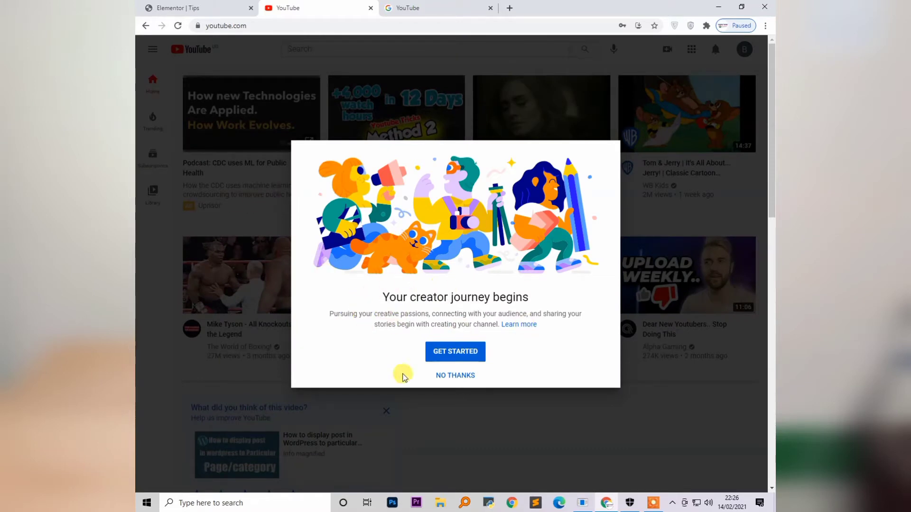
pyautogui.click(458, 355)
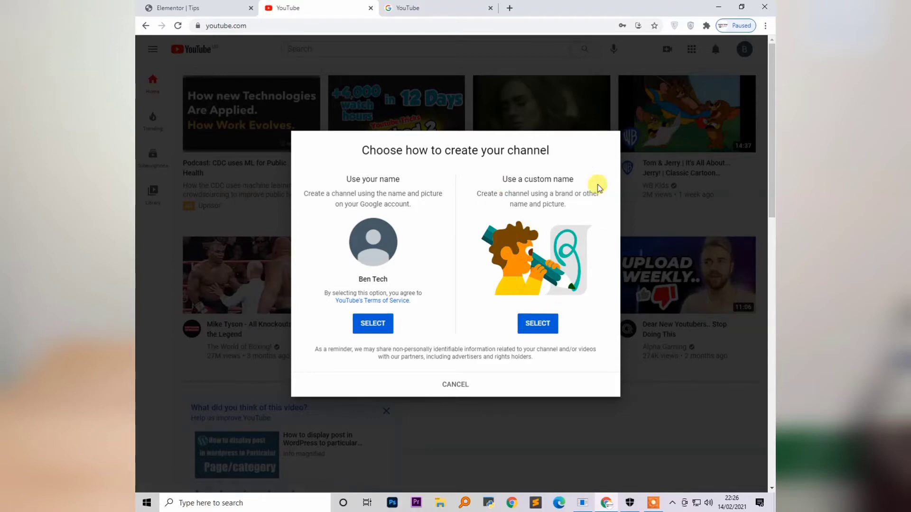
# Choose a custom name, enter 'KIDE Online', accept the brand account agreement, and create it
pyautogui.click(536, 324)
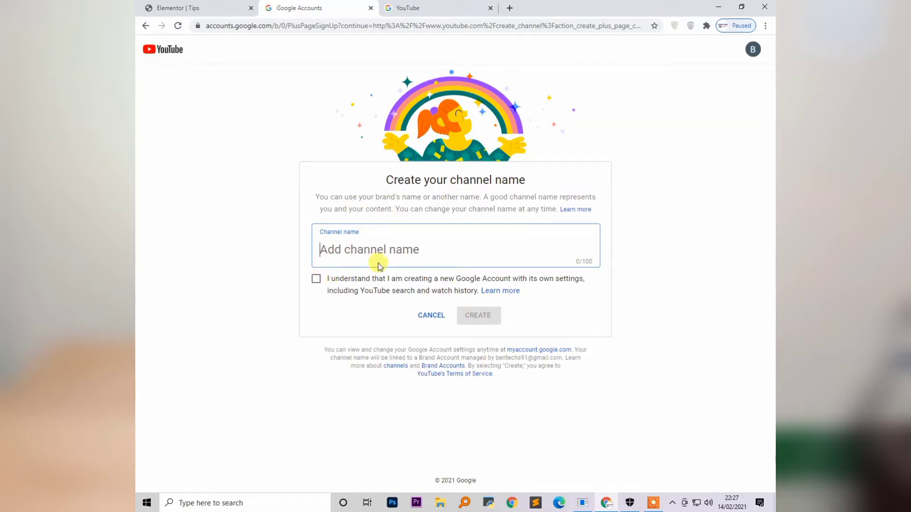
pyautogui.write('Kl')
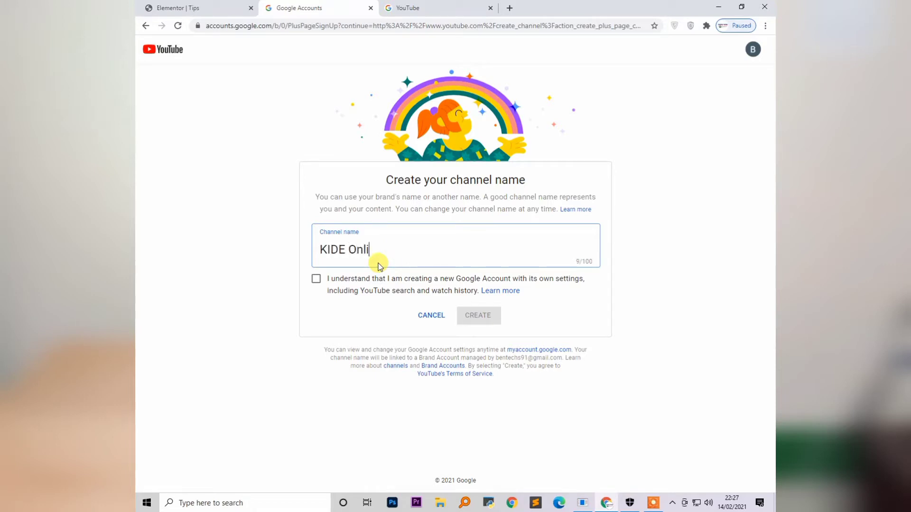
pyautogui.click(320, 279)
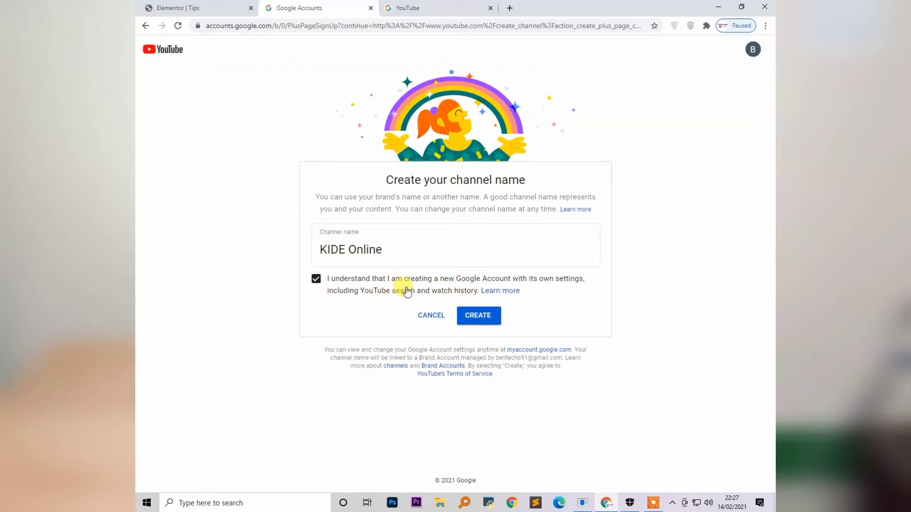
pyautogui.click(483, 316)
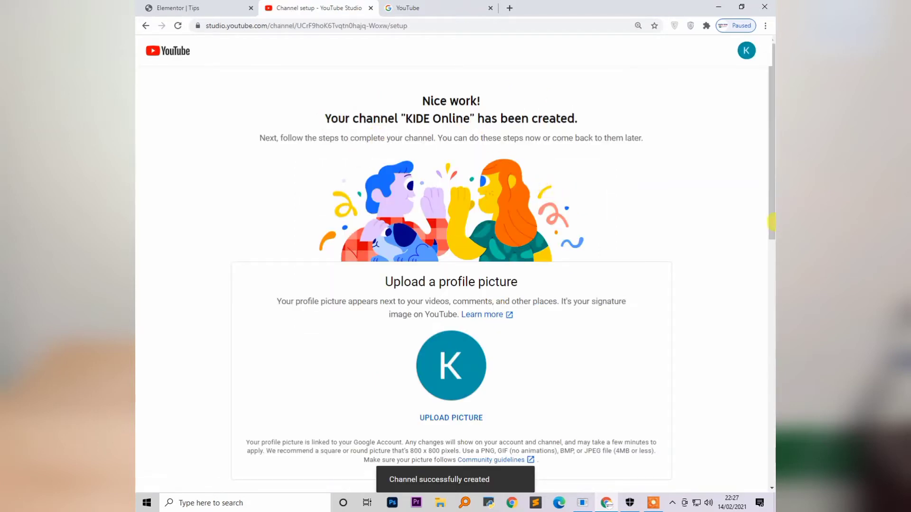
# Upload ICON.jpg from the Desktop as the KIDE Online profile picture
pyautogui.scroll(-2, 498, 312)
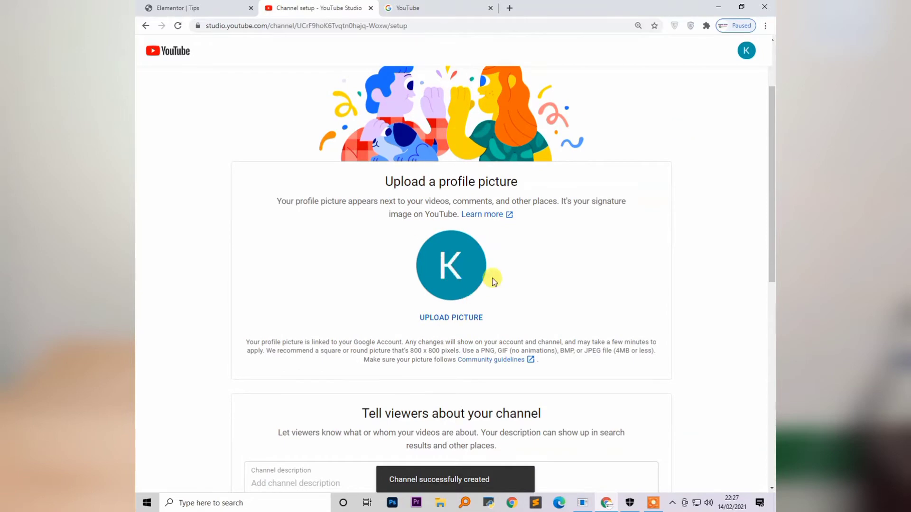
pyautogui.scroll(2, 493, 280)
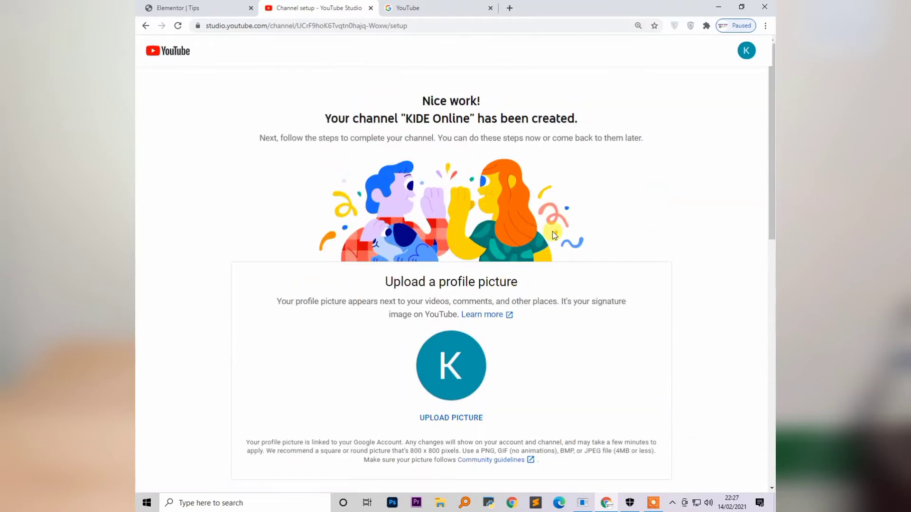
pyautogui.scroll(-4, 553, 234)
pyautogui.scroll(3, 549, 235)
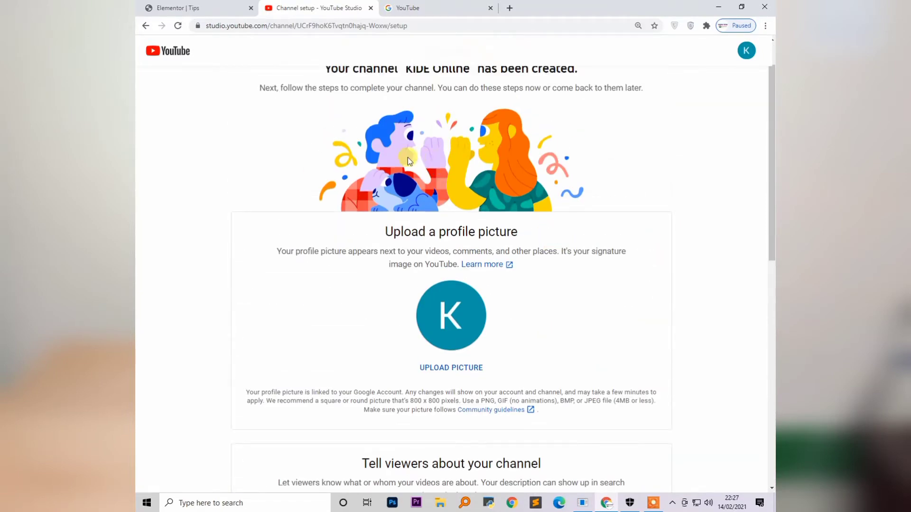
pyautogui.scroll(1, 408, 158)
pyautogui.scroll(-3, 393, 209)
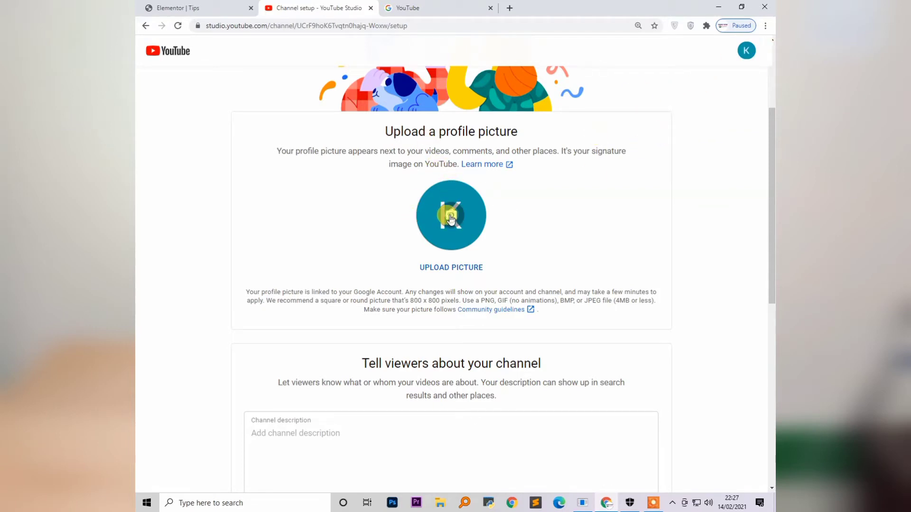
pyautogui.click(451, 218)
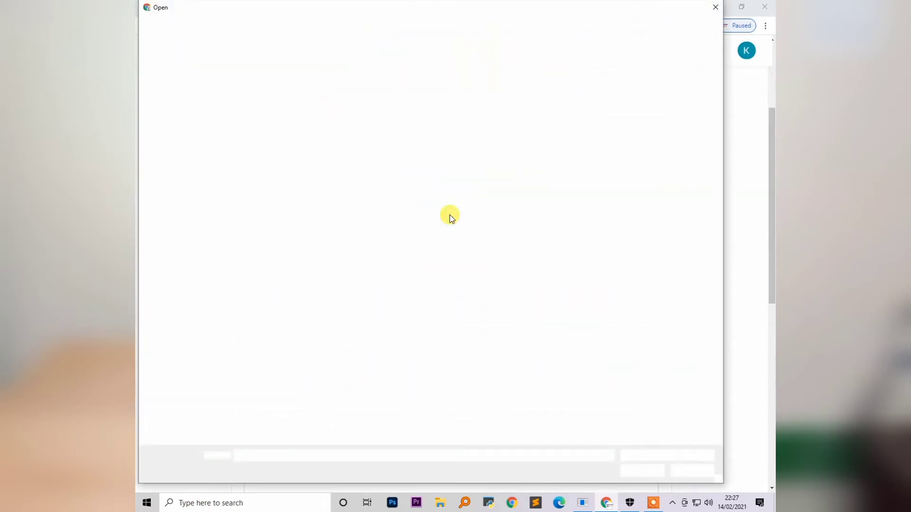
pyautogui.click(413, 311)
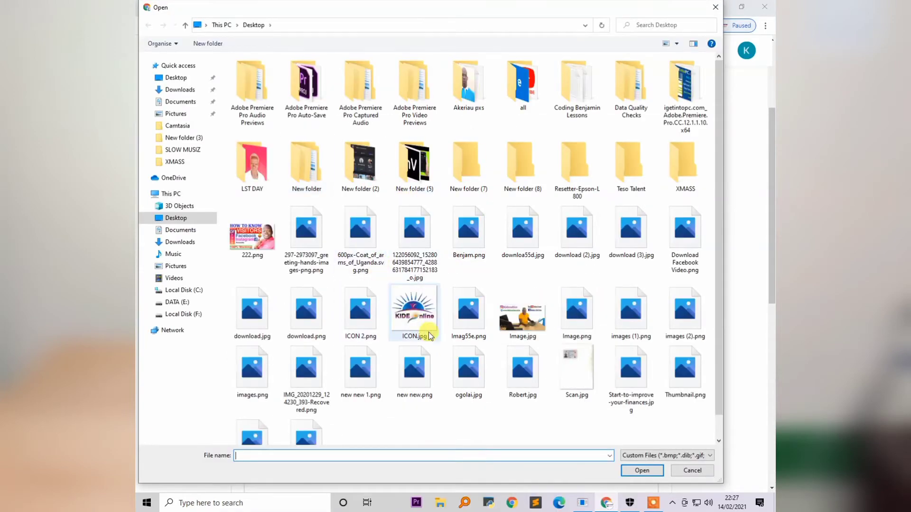
pyautogui.click(640, 471)
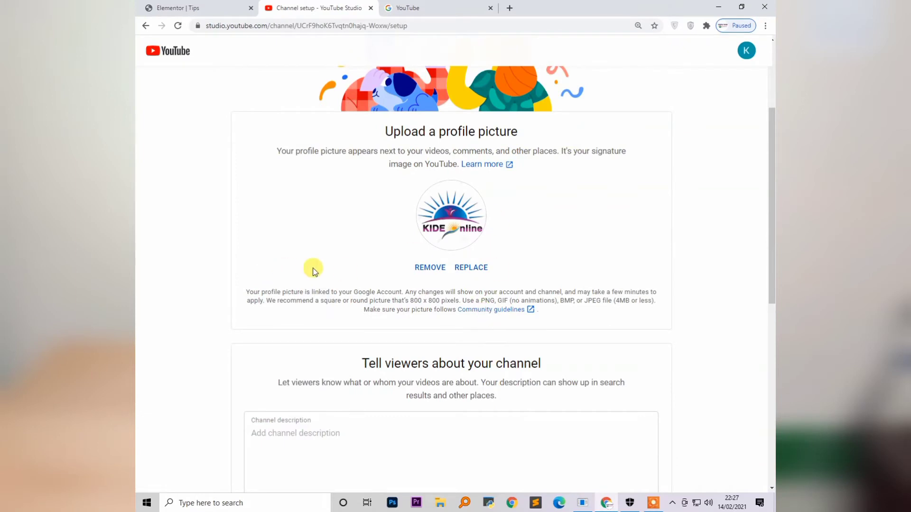
pyautogui.scroll(-2, 313, 270)
pyautogui.click(348, 345)
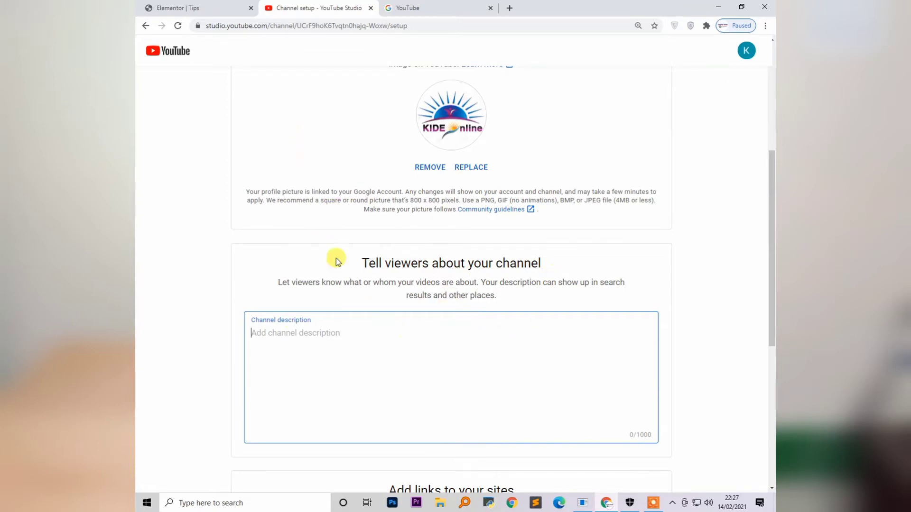
pyautogui.scroll(-4, 496, 364)
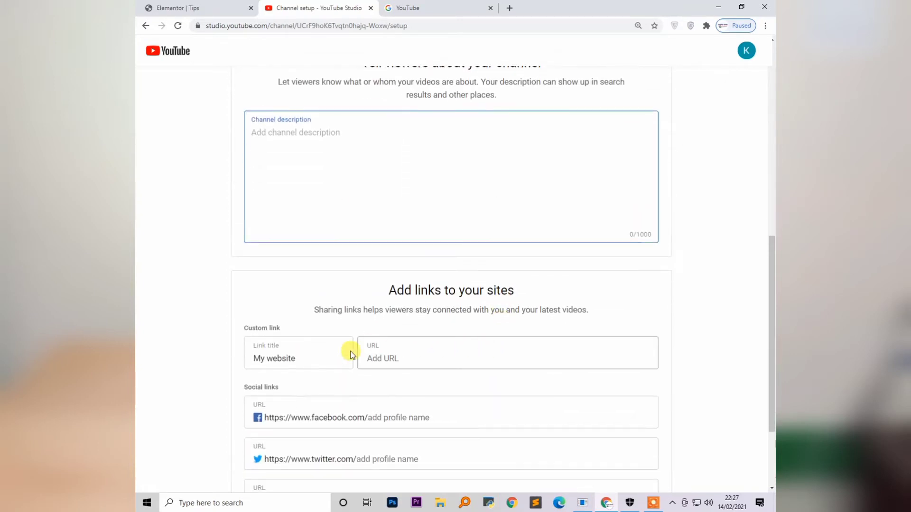
pyautogui.scroll(-3, 361, 353)
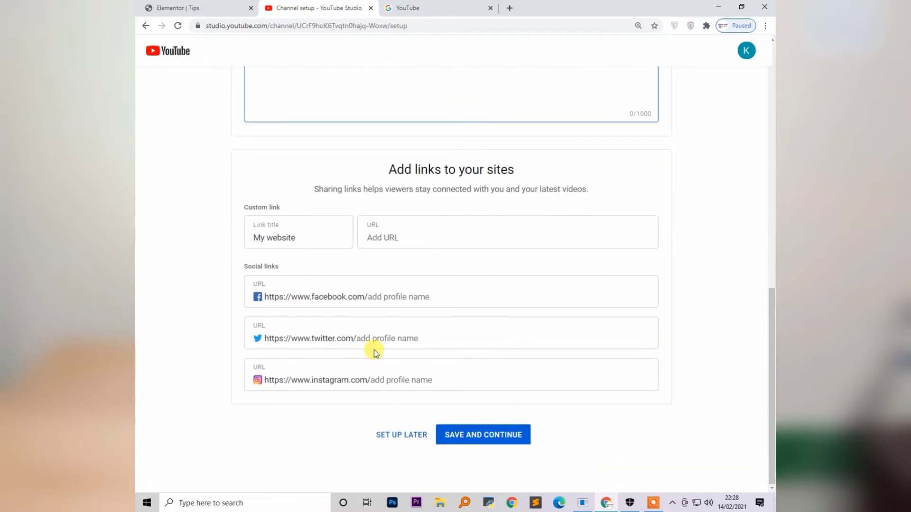
pyautogui.scroll(20, 492, 347)
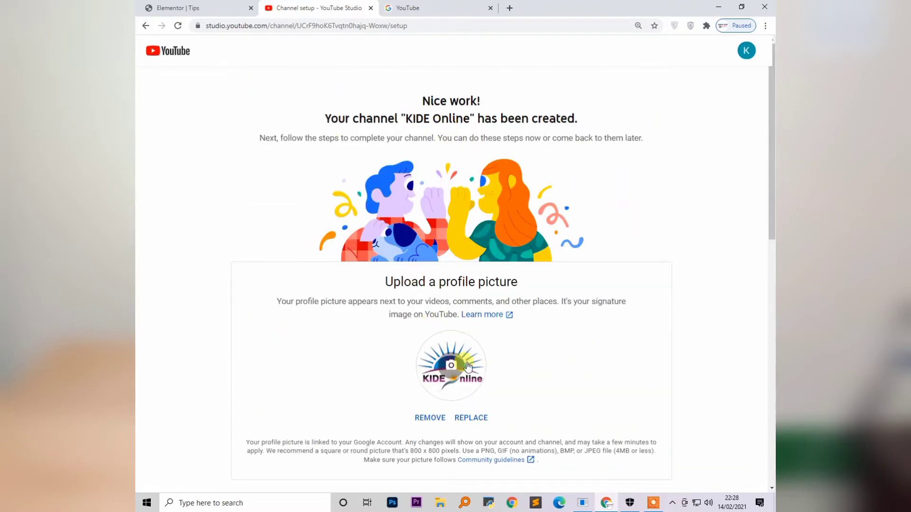
pyautogui.scroll(-2, 358, 404)
pyautogui.scroll(-3, 358, 404)
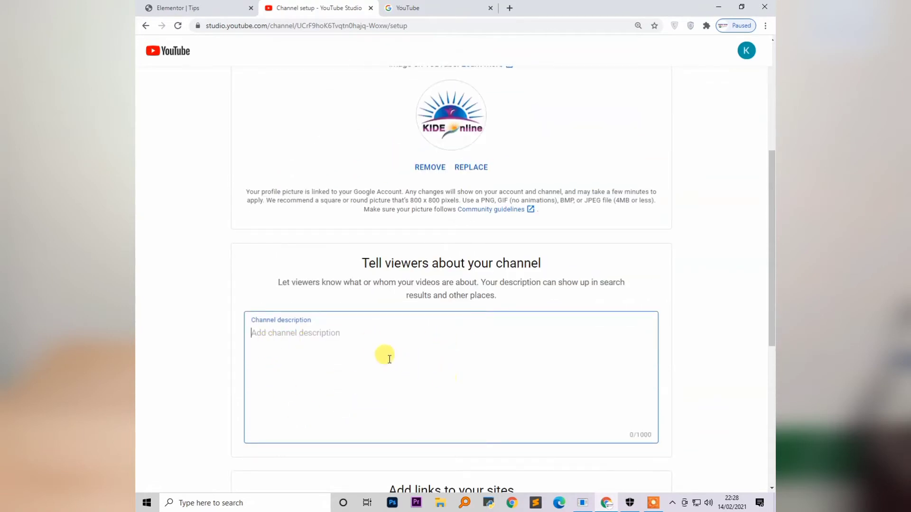
pyautogui.scroll(1, 417, 311)
pyautogui.scroll(-1, 418, 311)
pyautogui.scroll(-5, 309, 364)
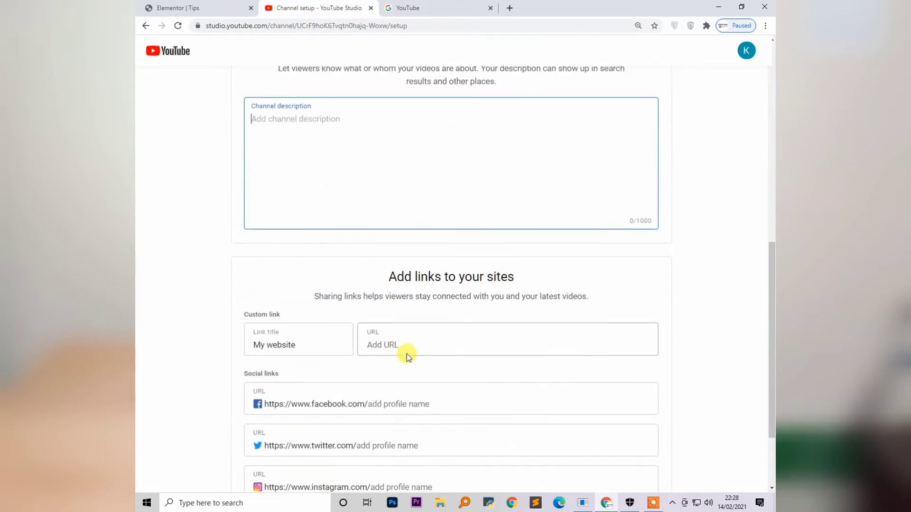
pyautogui.scroll(-2, 392, 344)
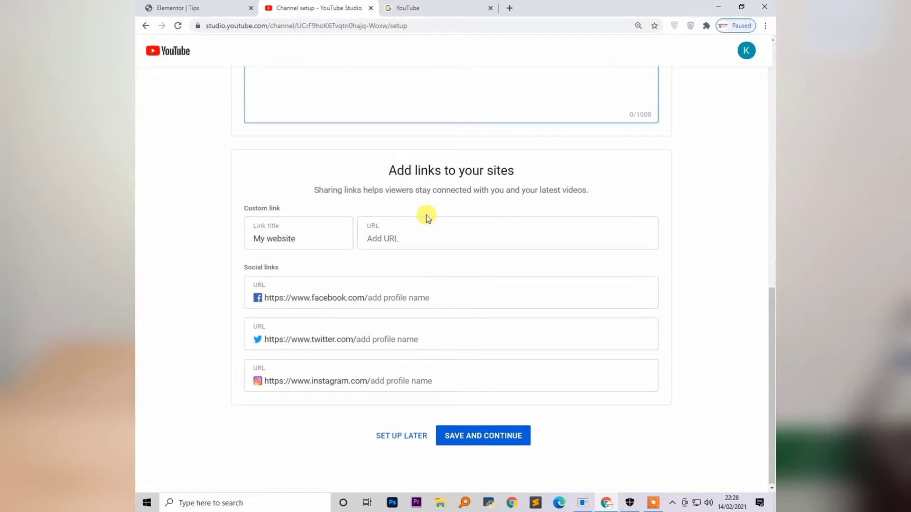
pyautogui.scroll(8, 425, 223)
pyautogui.scroll(2, 426, 229)
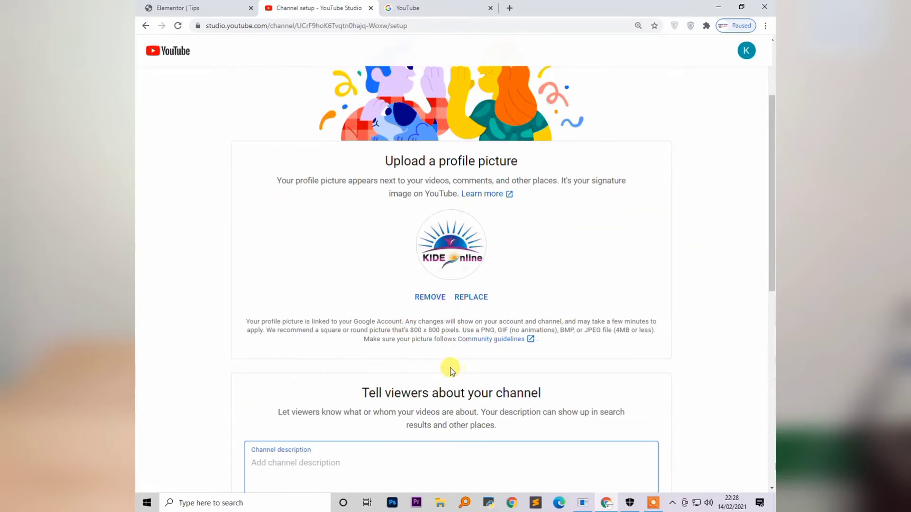
pyautogui.scroll(-2, 448, 379)
pyautogui.scroll(-1, 453, 341)
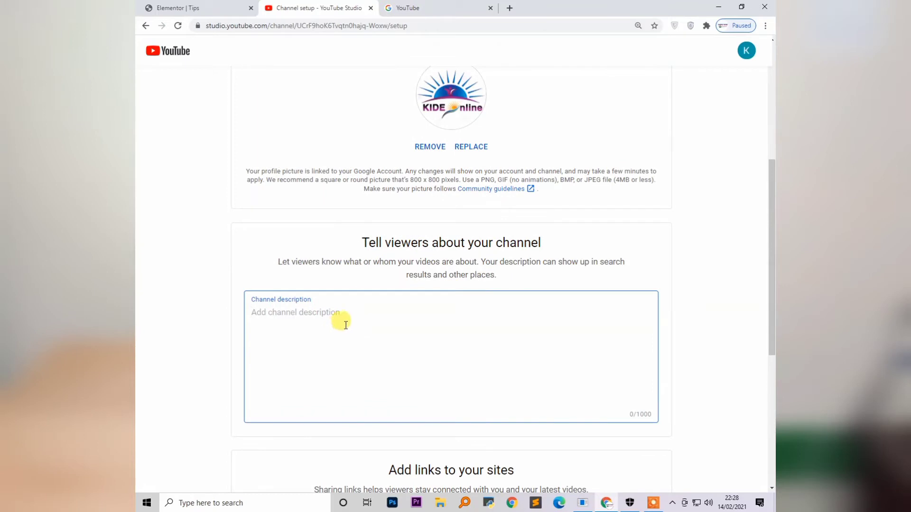
pyautogui.scroll(-2, 379, 326)
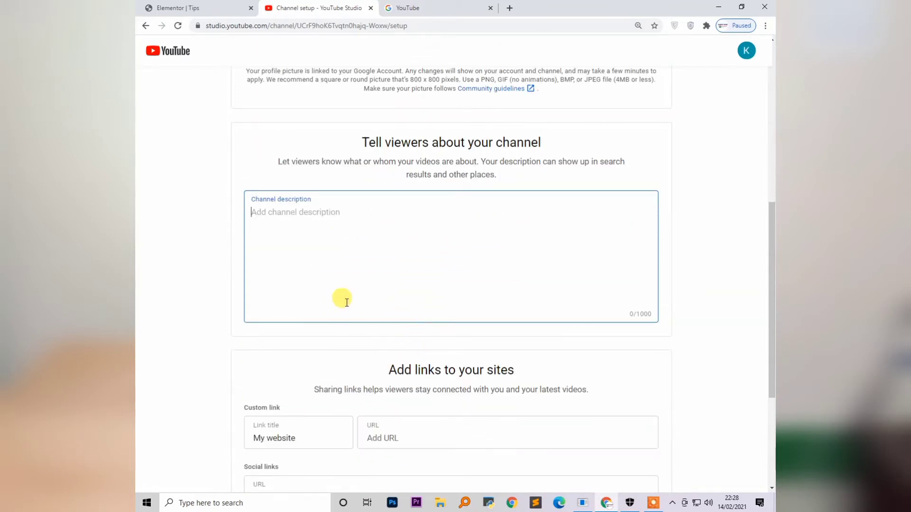
pyautogui.scroll(2, 452, 307)
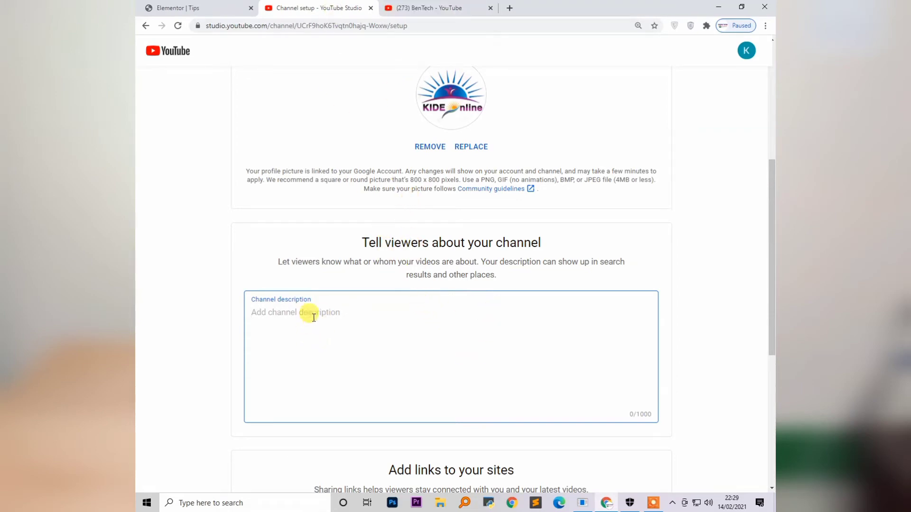
# Select the full description on BenTech's About page and copy it
pyautogui.click(429, 9)
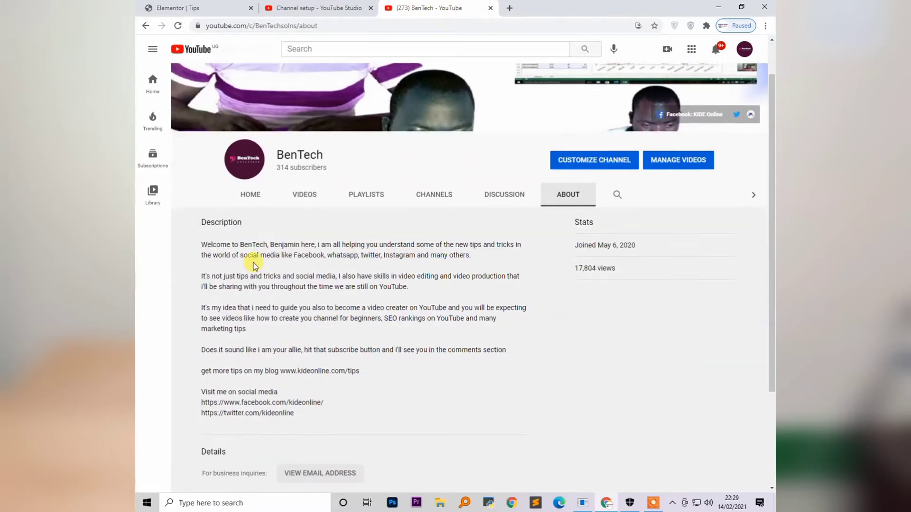
pyautogui.scroll(-1, 255, 266)
pyautogui.scroll(-1, 232, 192)
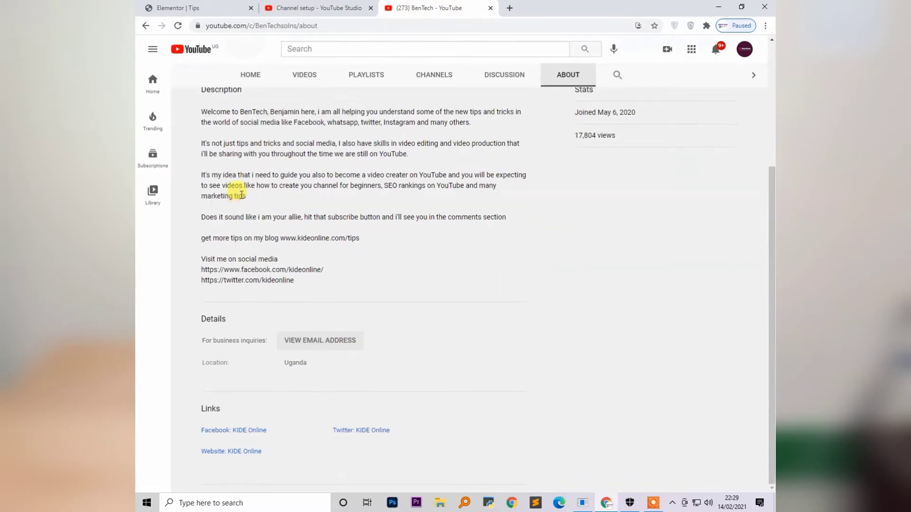
pyautogui.scroll(1, 229, 133)
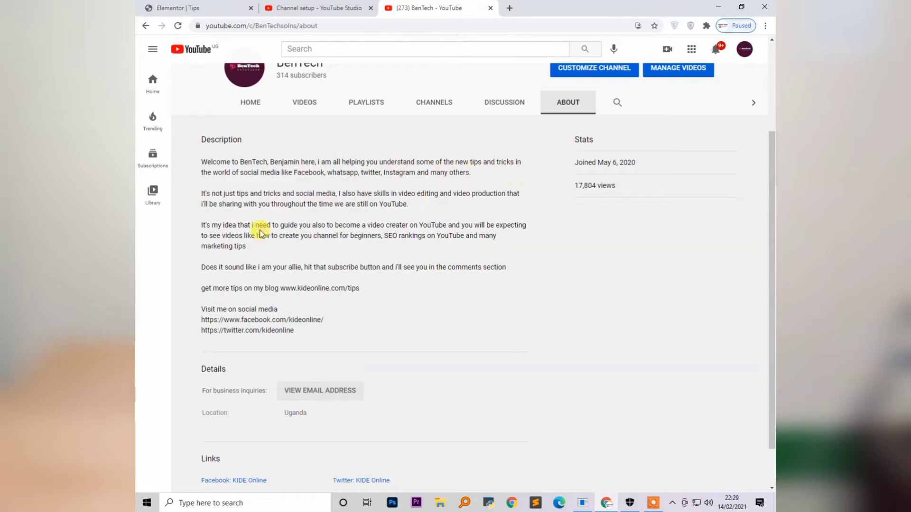
pyautogui.click(295, 173)
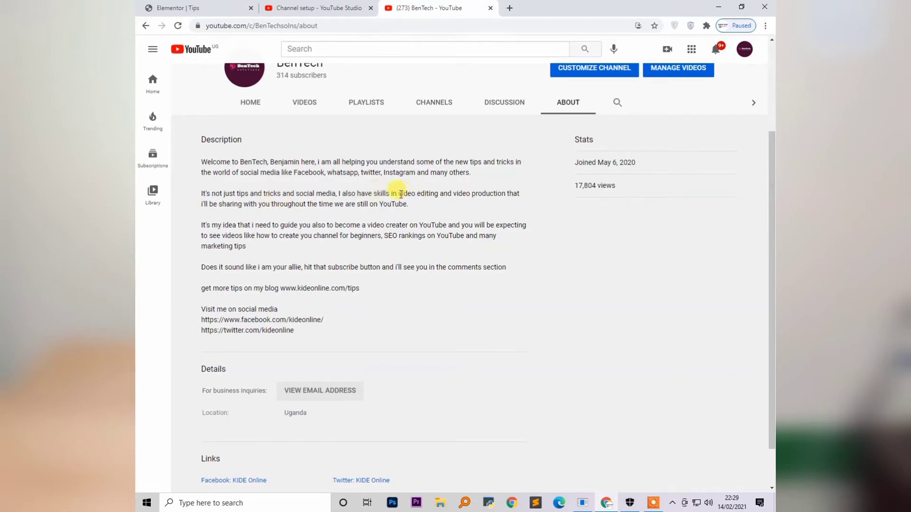
pyautogui.moveTo(400, 195); pyautogui.dragTo(497, 192)
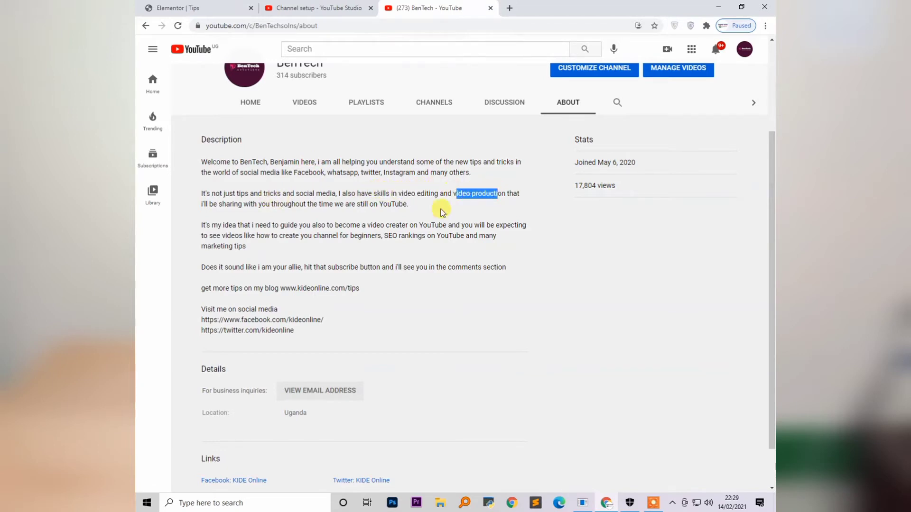
pyautogui.click(320, 219)
pyautogui.moveTo(389, 236); pyautogui.dragTo(466, 237)
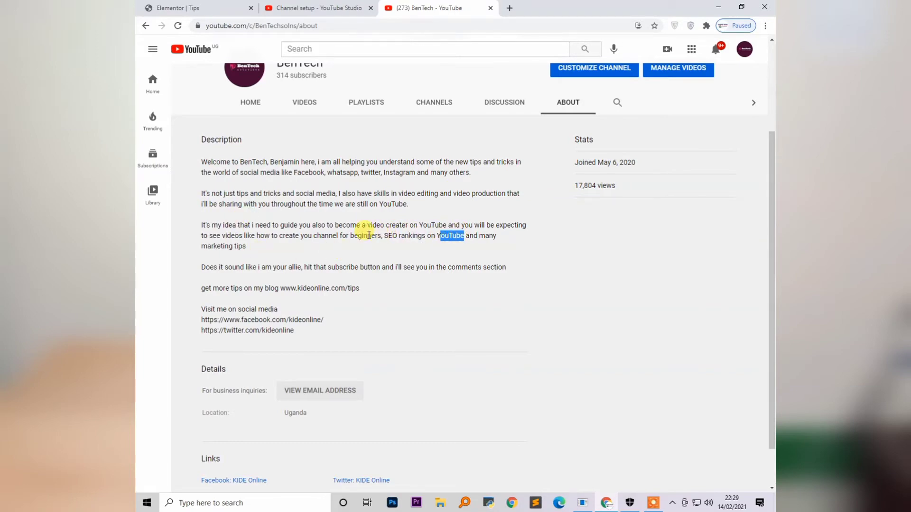
pyautogui.scroll(2, 363, 247)
pyautogui.click(300, 300)
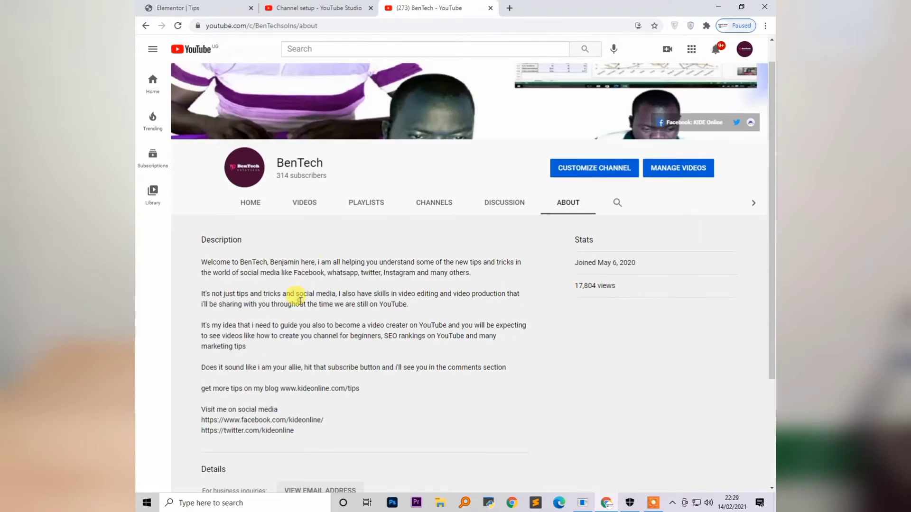
pyautogui.moveTo(202, 261); pyautogui.dragTo(317, 431)
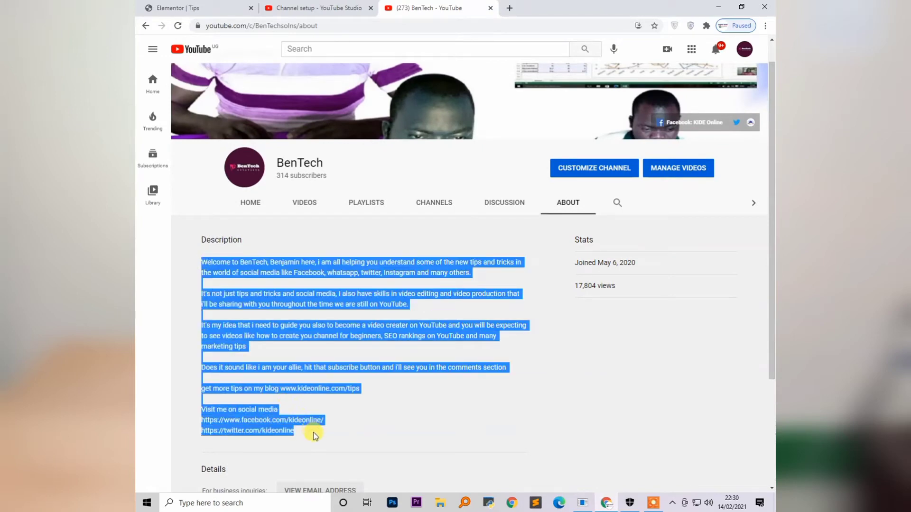
pyautogui.rightClick(279, 355)
pyautogui.click(279, 356)
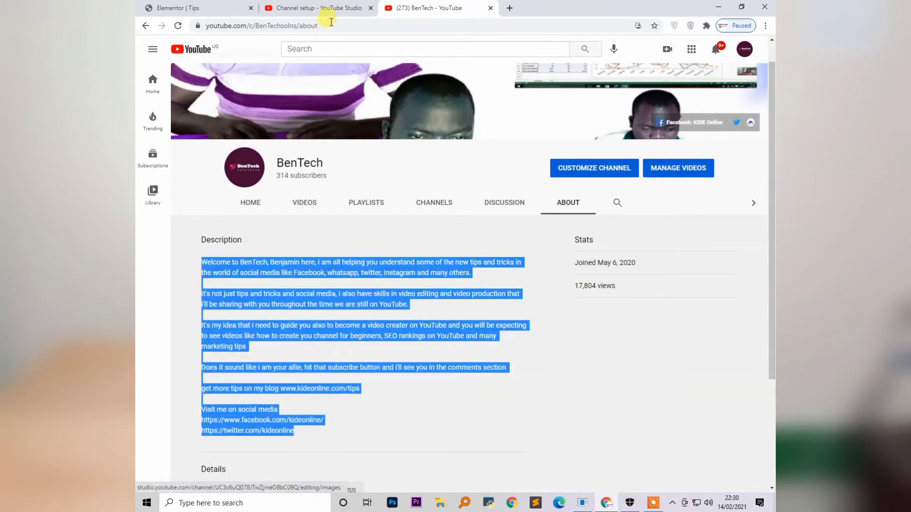
# Paste the copied BenTech text into the Channel description field
pyautogui.click(320, 9)
pyautogui.hotkey('ctrl', 'v')
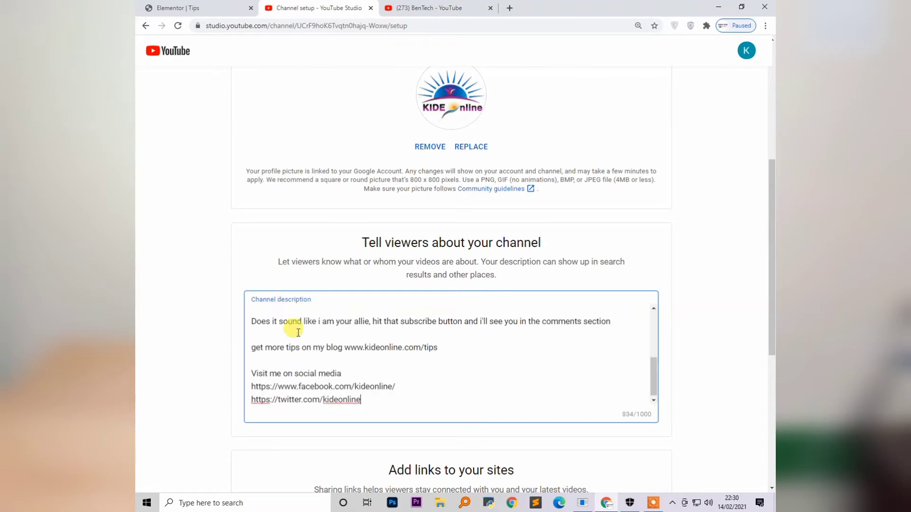
pyautogui.moveTo(654, 371)
pyautogui.mouseDown()
pyautogui.moveTo(653, 318)
pyautogui.moveTo(653, 379)
pyautogui.mouseUp()
pyautogui.scroll(-1, 432, 329)
pyautogui.scroll(-6, 433, 328)
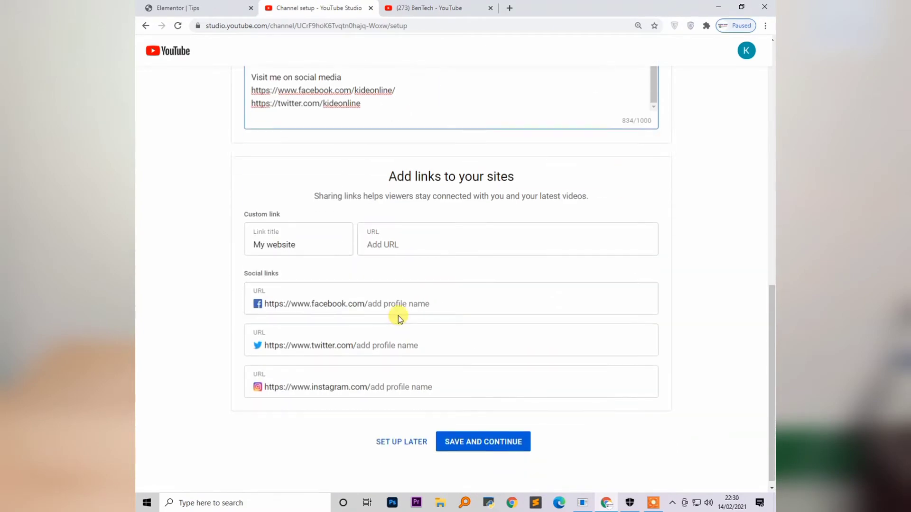
pyautogui.click(392, 242)
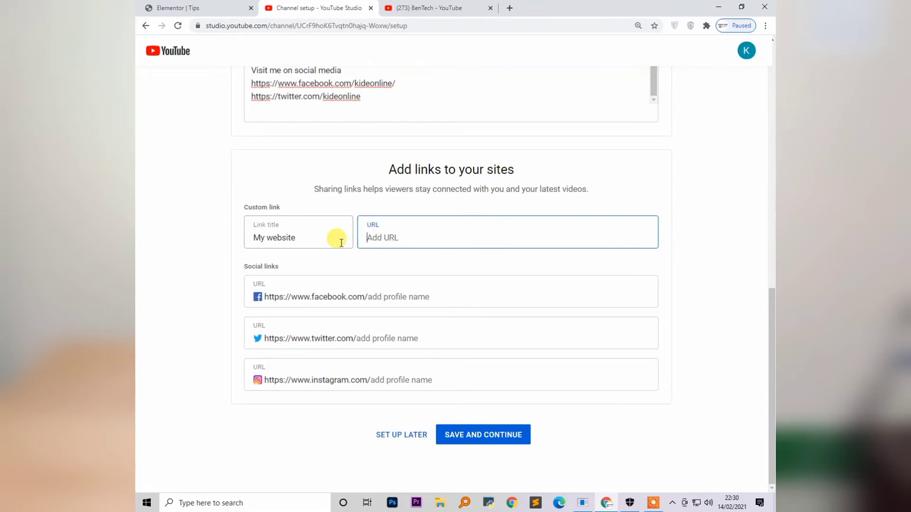
pyautogui.write('www')
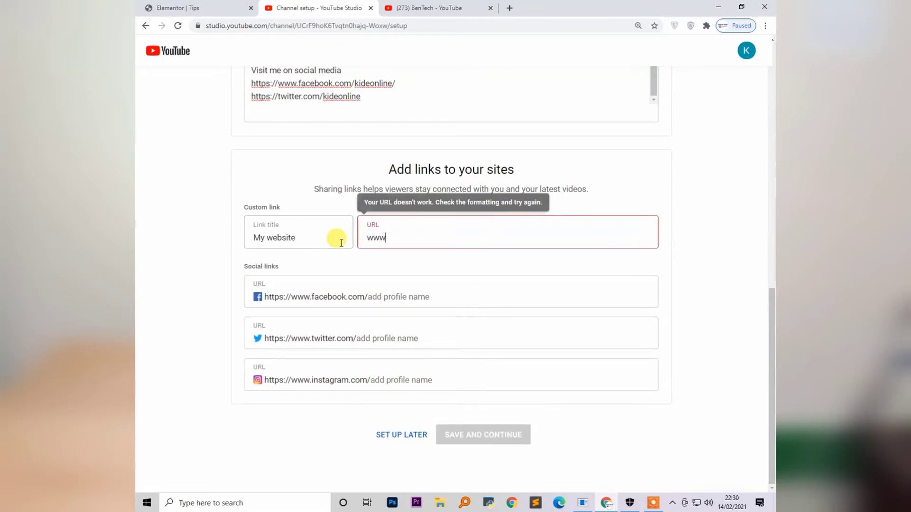
pyautogui.write('.ki')
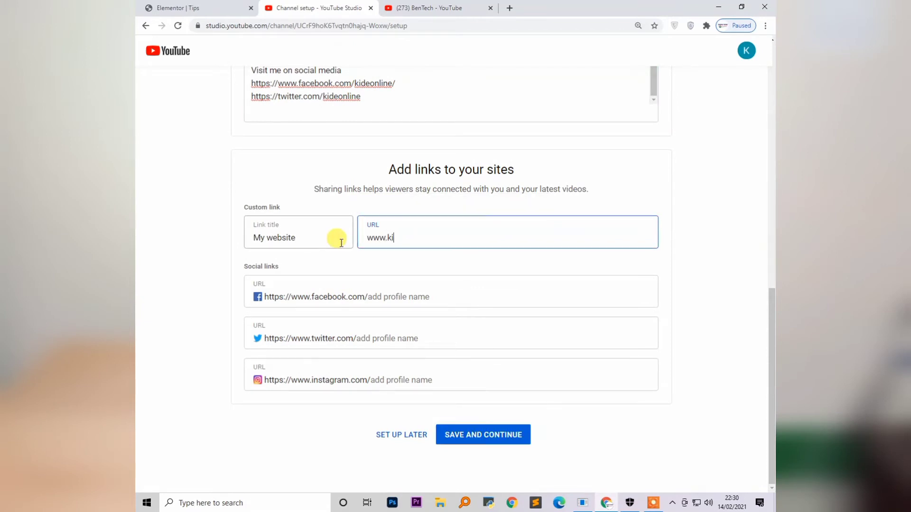
pyautogui.write('deonline.com')
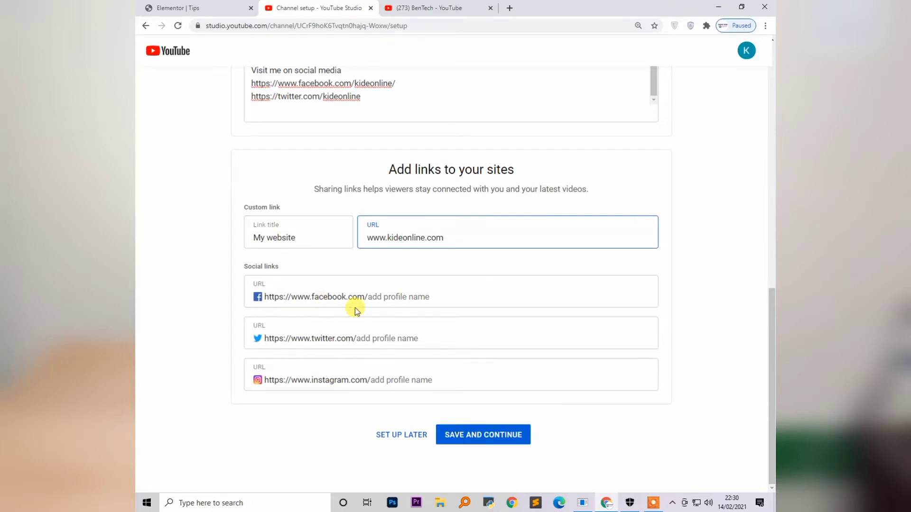
pyautogui.click(380, 299)
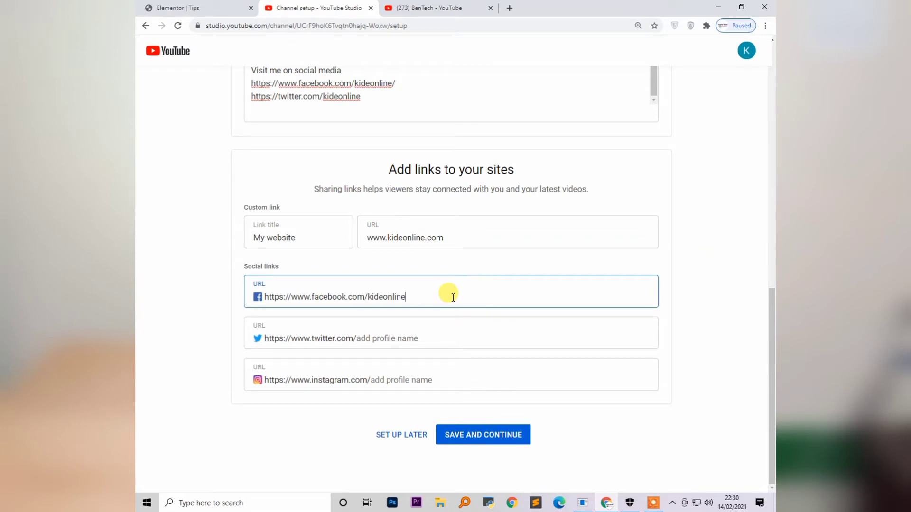
pyautogui.click(412, 341)
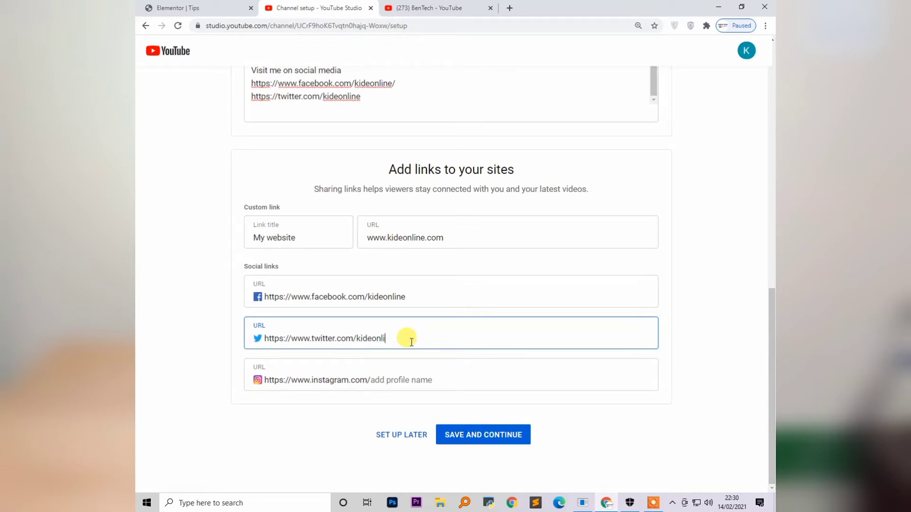
pyautogui.click(429, 381)
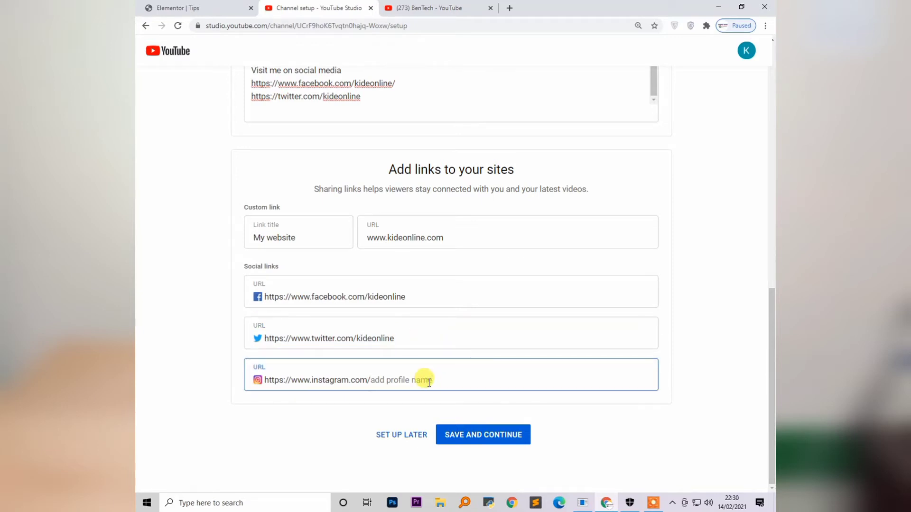
pyautogui.write('kideonline')
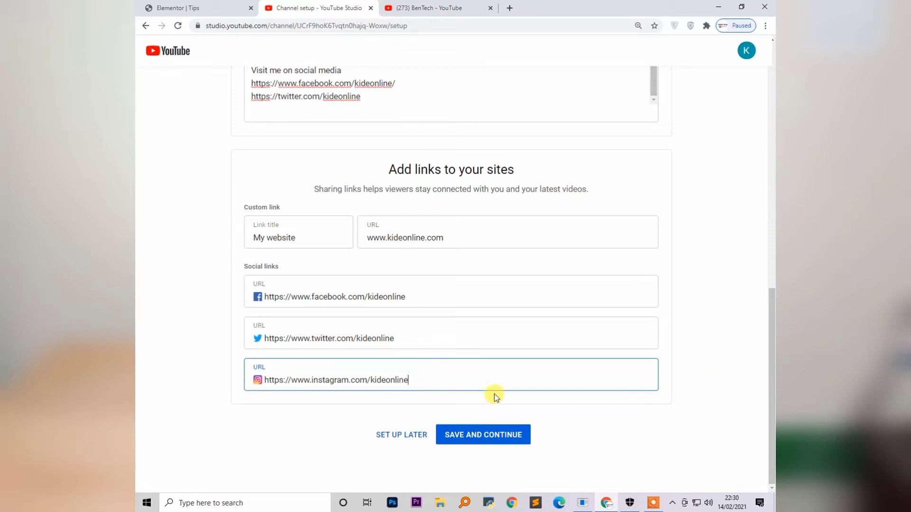
pyautogui.scroll(4, 439, 202)
pyautogui.scroll(-4, 445, 322)
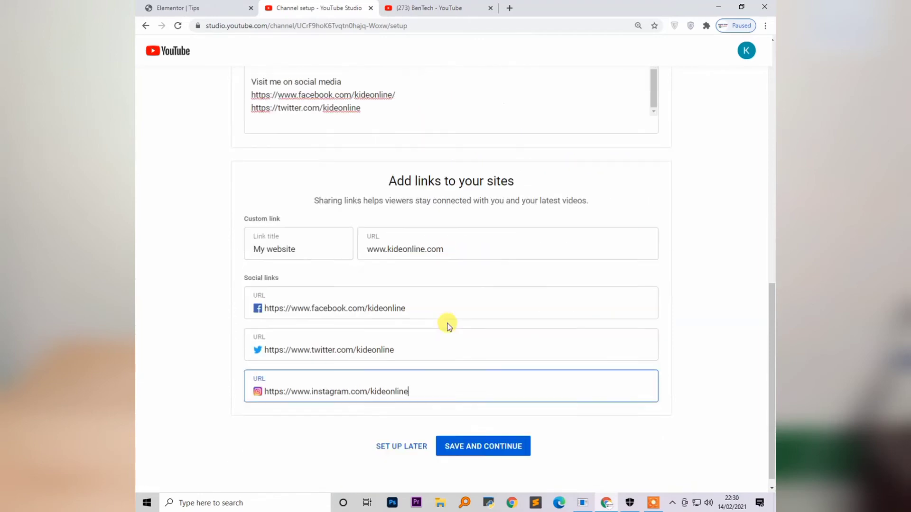
pyautogui.click(477, 433)
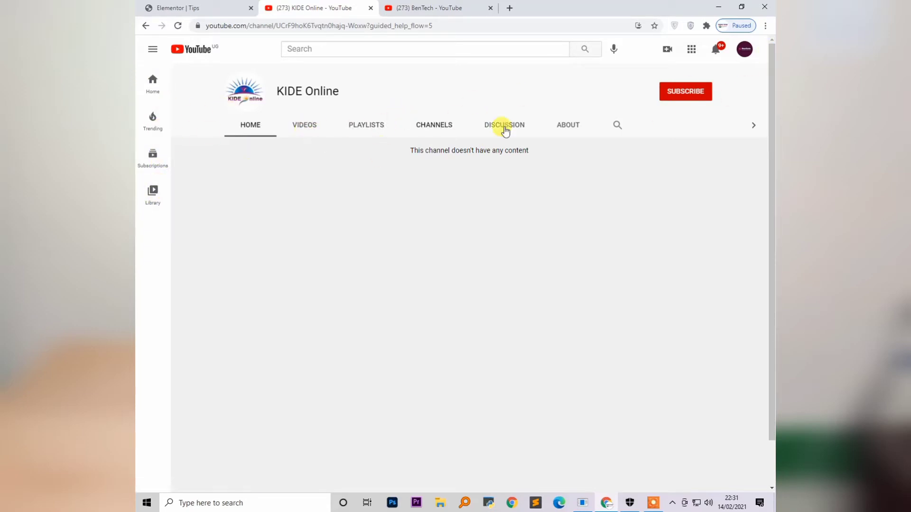
# Browse KIDE Online's Videos, Playlists and Discussion tabs, then view its About page
pyautogui.click(302, 128)
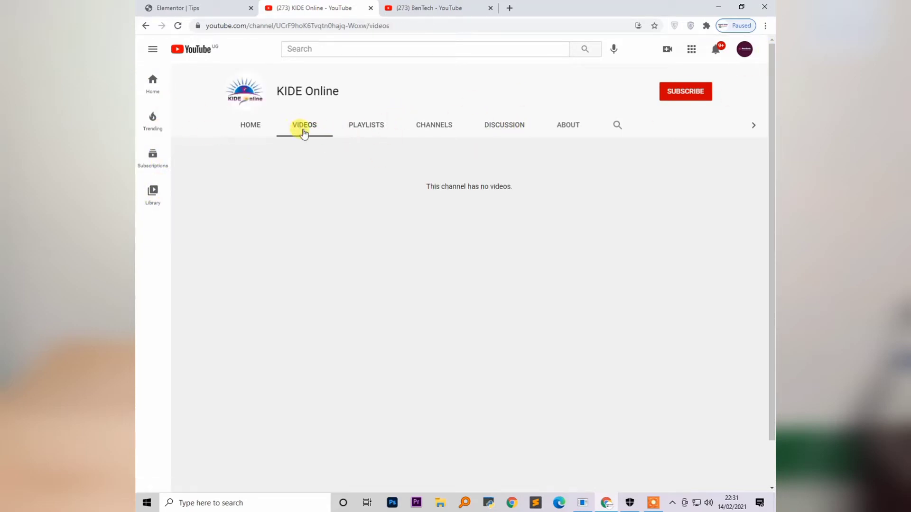
pyautogui.click(366, 125)
pyautogui.click(513, 124)
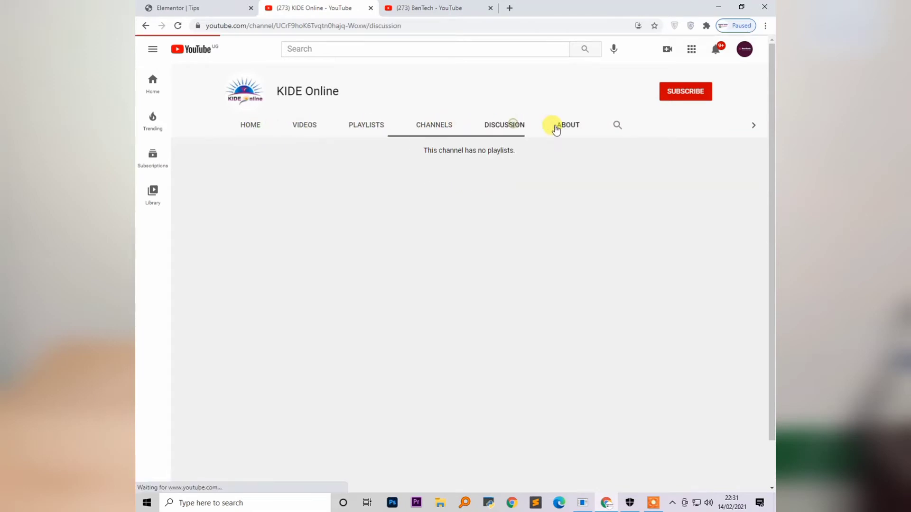
pyautogui.click(562, 126)
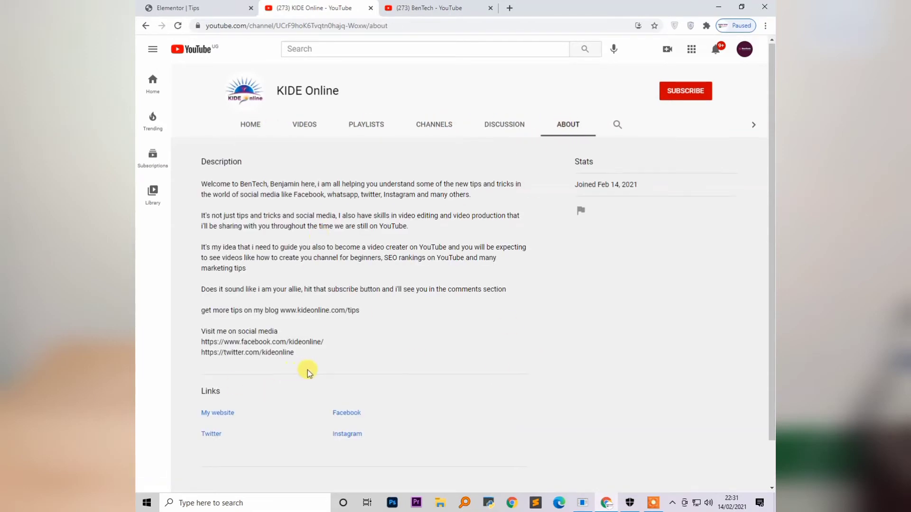
pyautogui.scroll(-1, 285, 370)
pyautogui.scroll(1, 356, 237)
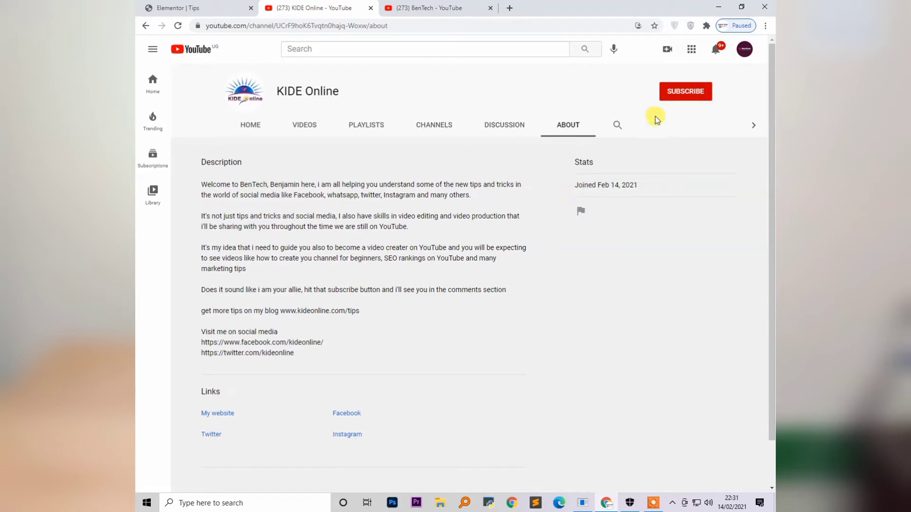
# Switch the active account to the KIDE Online brand channel and go to its Home tab
pyautogui.click(745, 50)
pyautogui.click(442, 184)
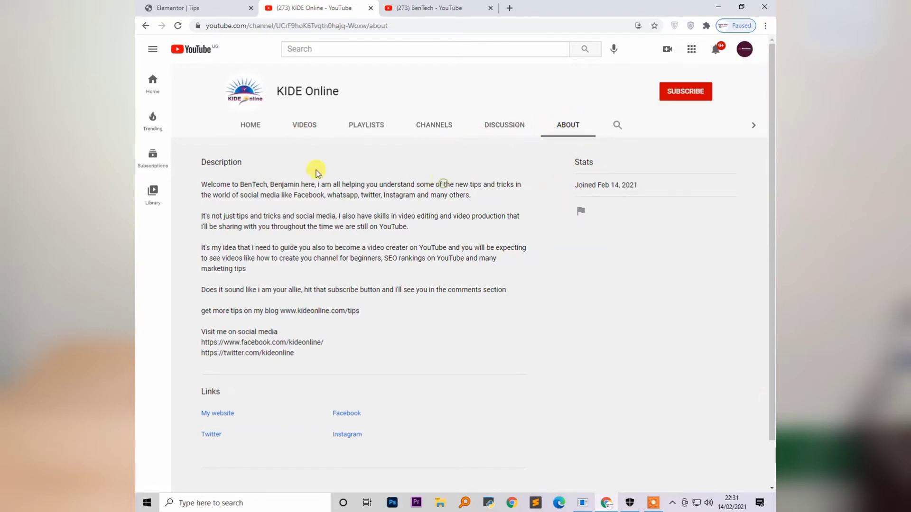
pyautogui.click(744, 50)
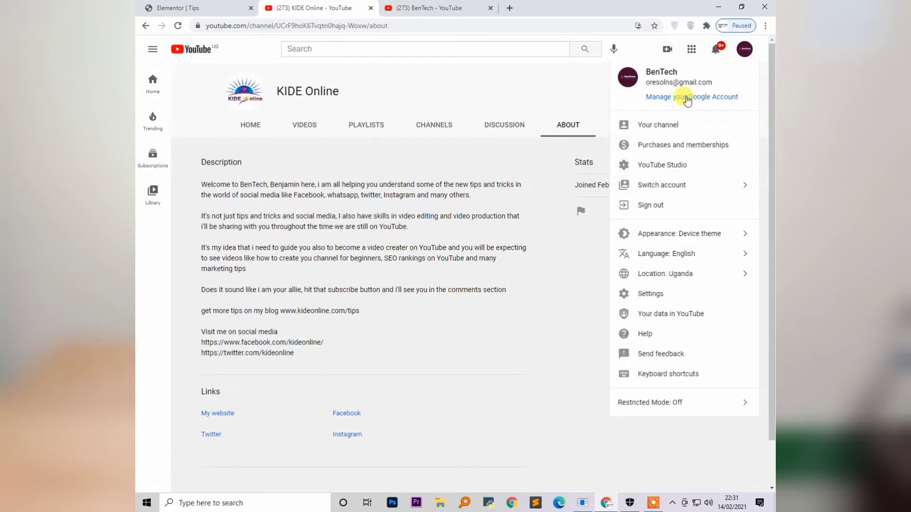
pyautogui.click(697, 185)
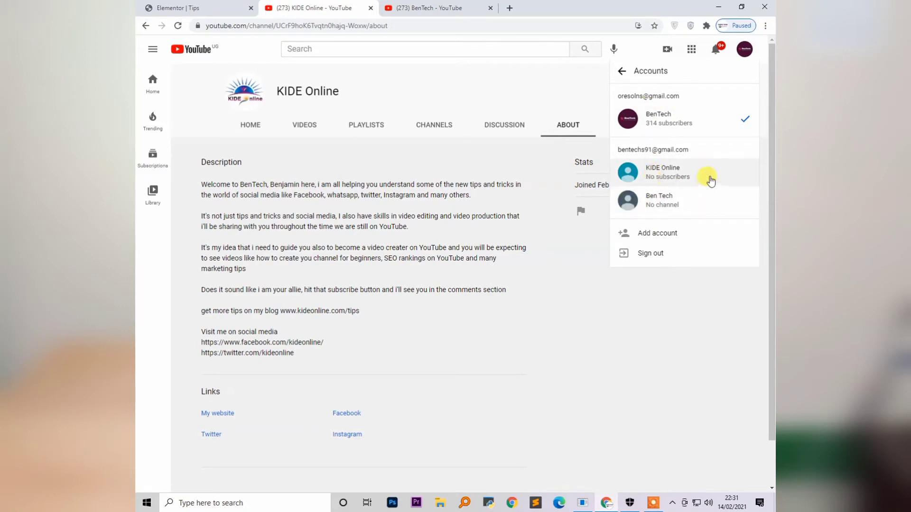
pyautogui.click(669, 177)
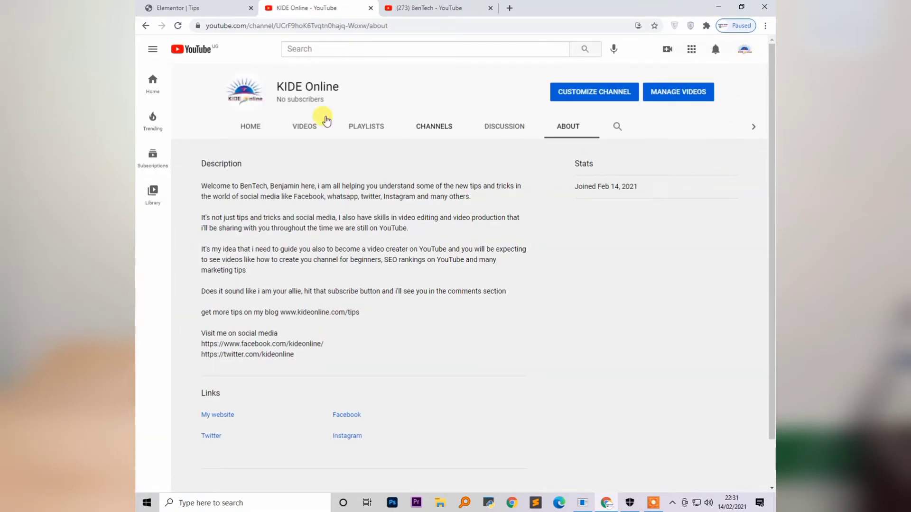
pyautogui.click(250, 126)
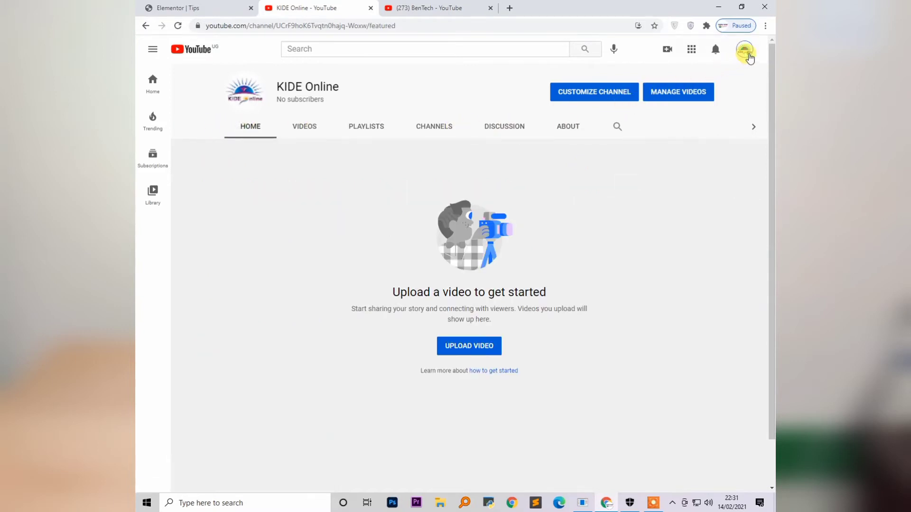
pyautogui.click(745, 50)
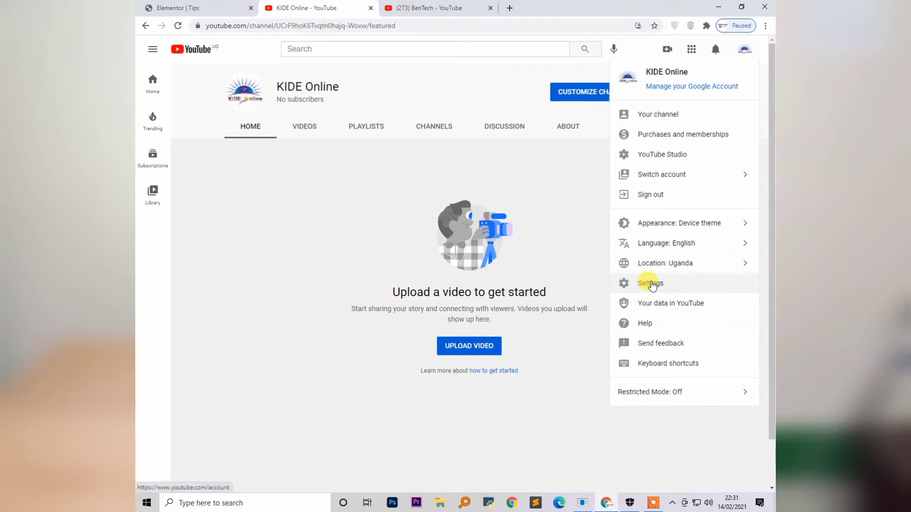
# Open Channel status and features, expand the phone-verification features, and start verifying the phone number
pyautogui.click(660, 284)
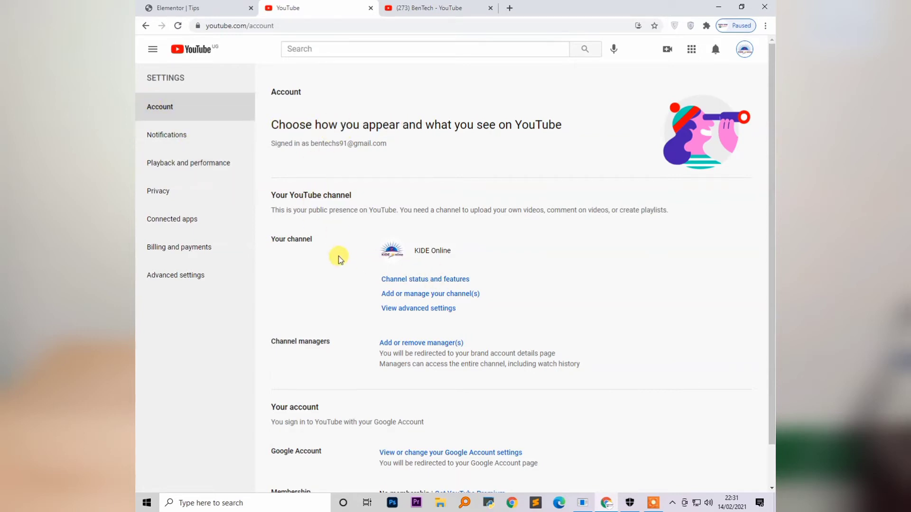
pyautogui.scroll(-1, 332, 242)
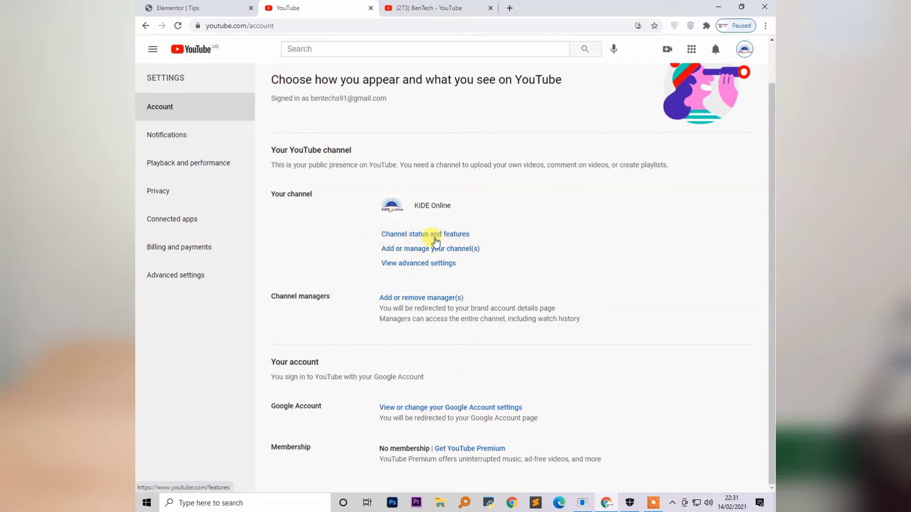
pyautogui.click(419, 238)
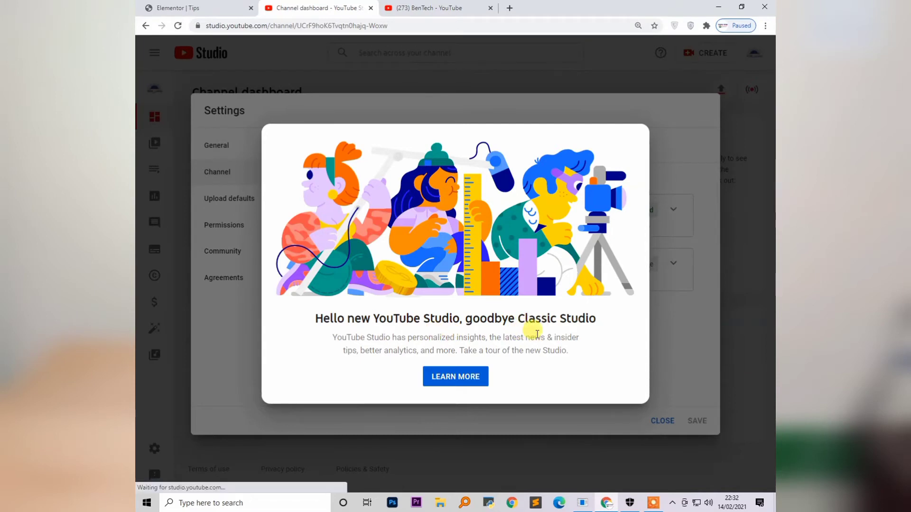
pyautogui.click(693, 113)
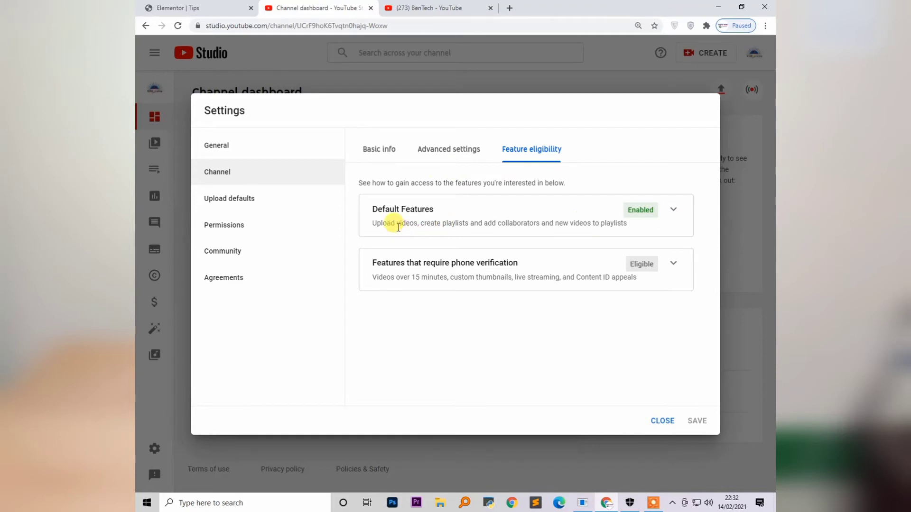
pyautogui.click(674, 264)
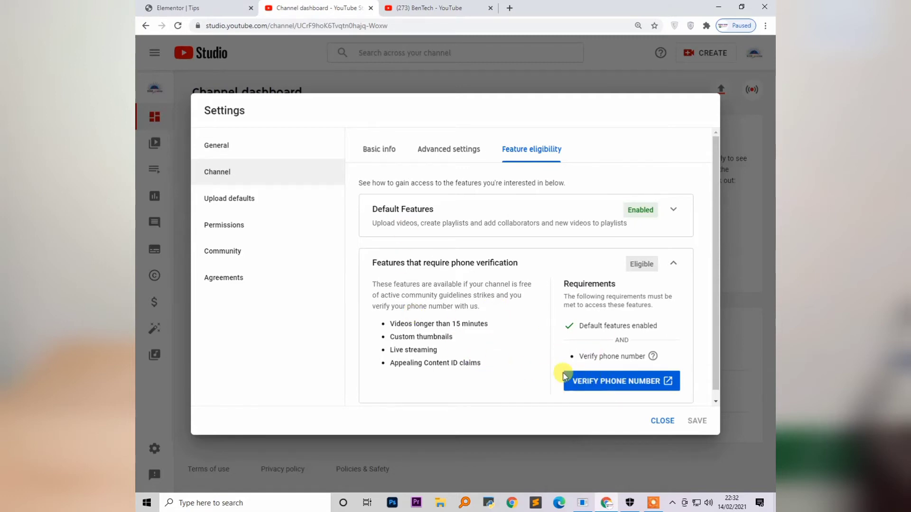
pyautogui.click(614, 383)
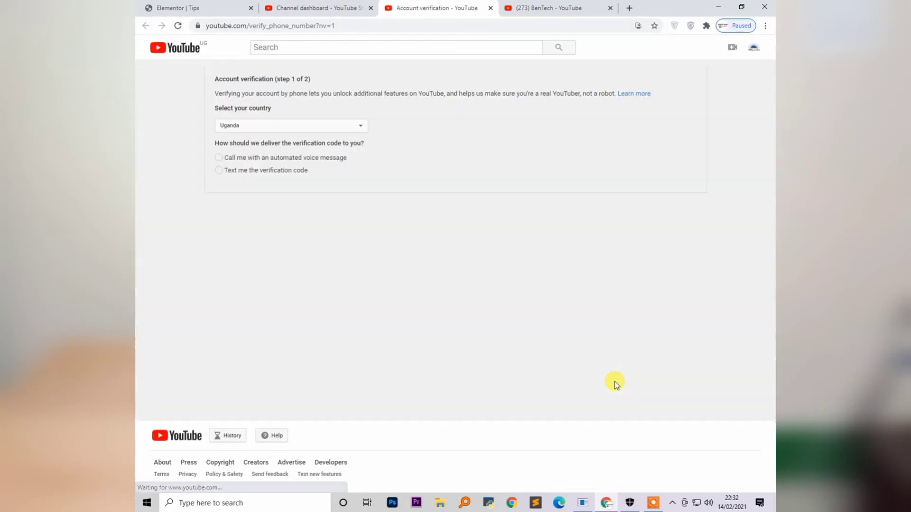
# Keep Uganda, get a texted code for the phone number, and submit the 6-digit code
pyautogui.click(245, 125)
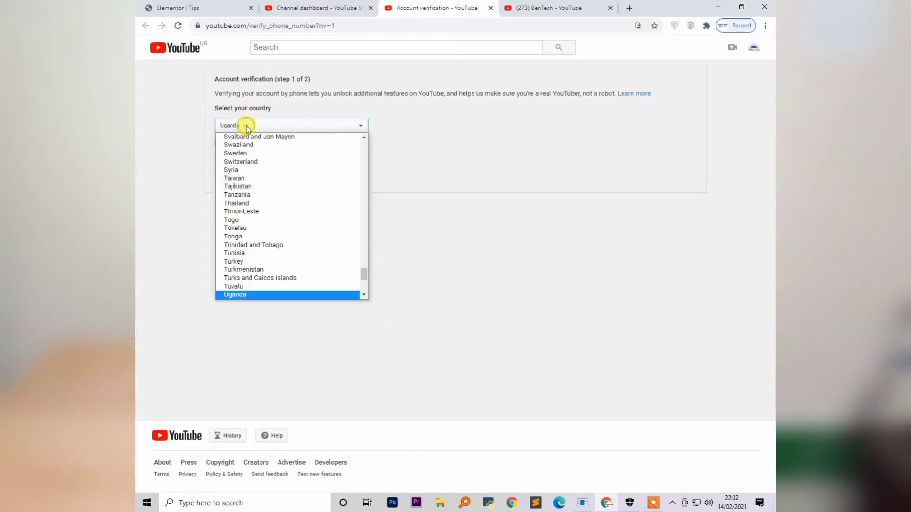
pyautogui.click(246, 125)
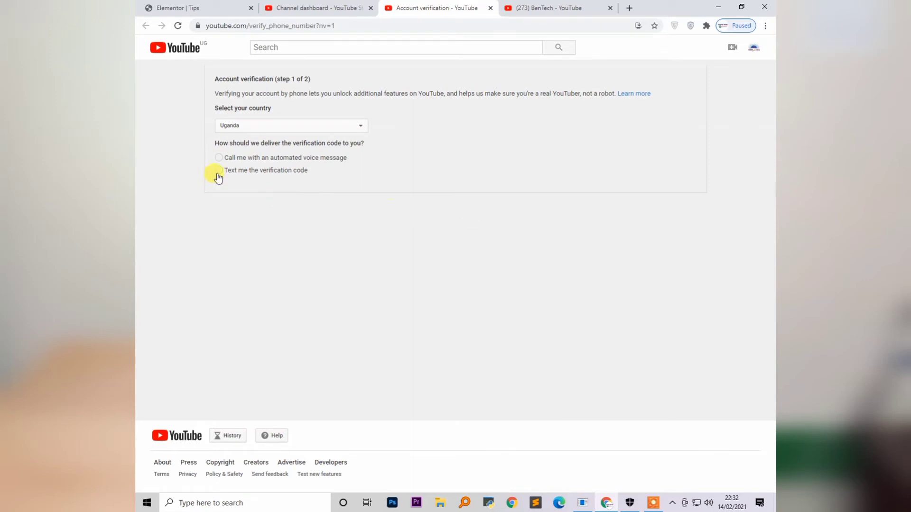
pyautogui.click(219, 175)
pyautogui.click(240, 234)
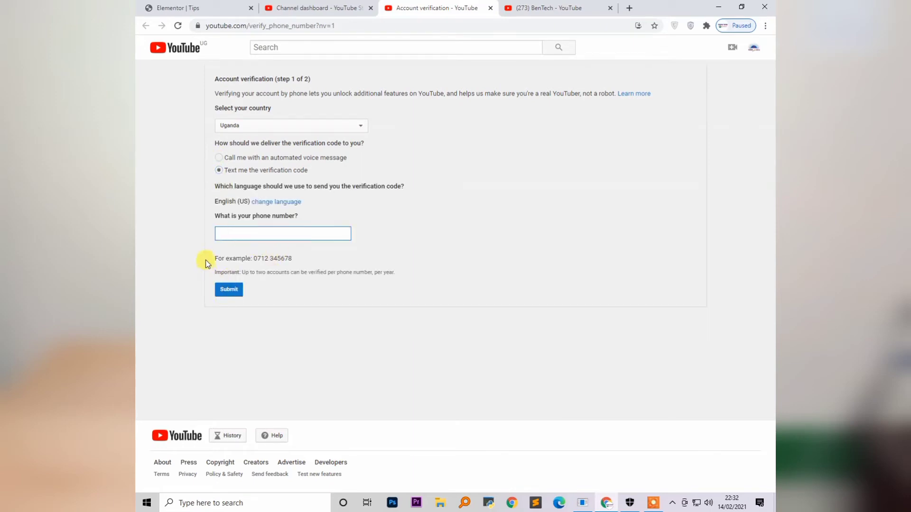
pyautogui.click(230, 290)
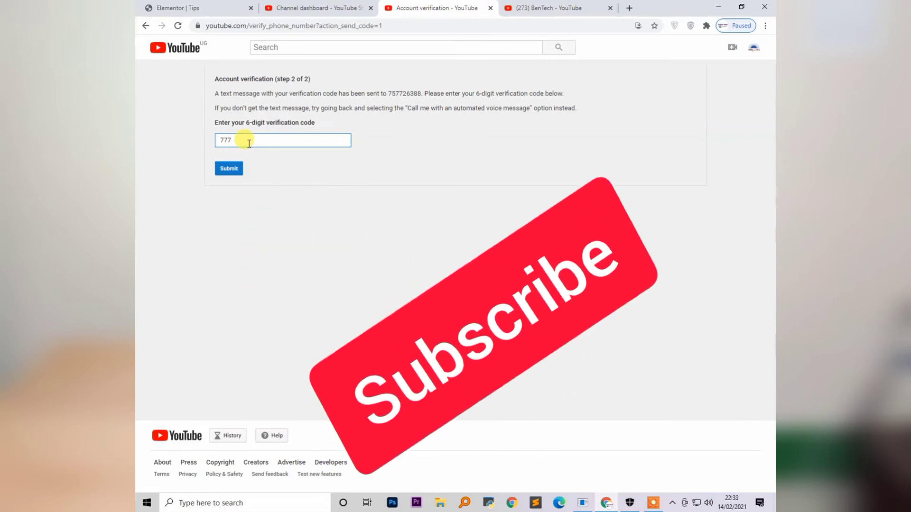
pyautogui.click(230, 169)
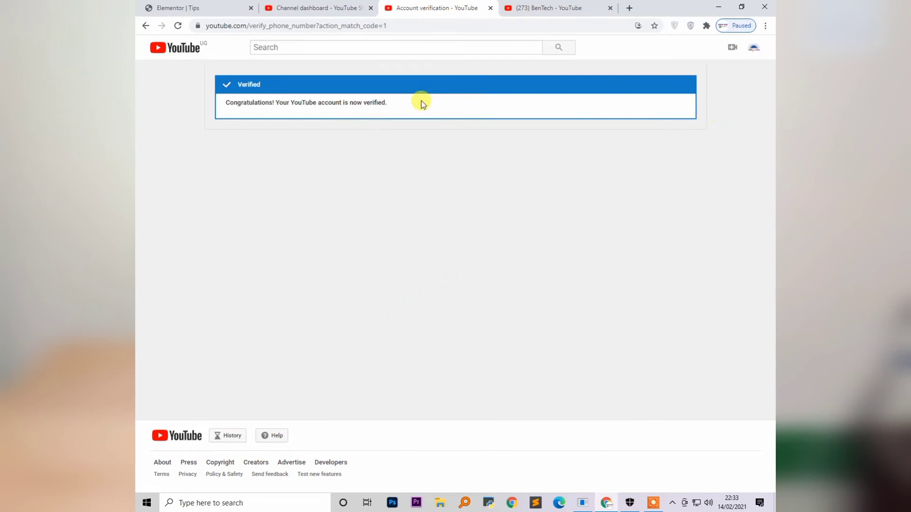
# Return to the Studio tab, close the settings dialog and go to the KIDE Online channel page
pyautogui.click(332, 8)
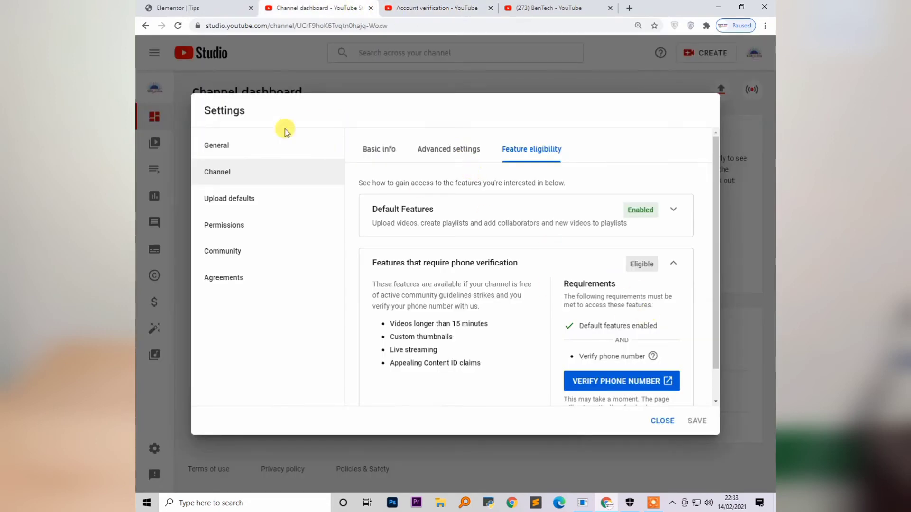
pyautogui.click(662, 421)
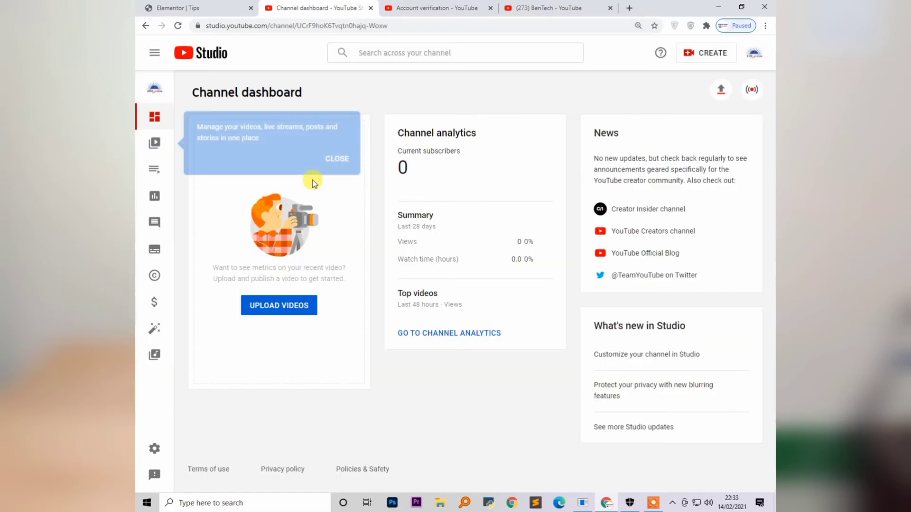
pyautogui.click(754, 53)
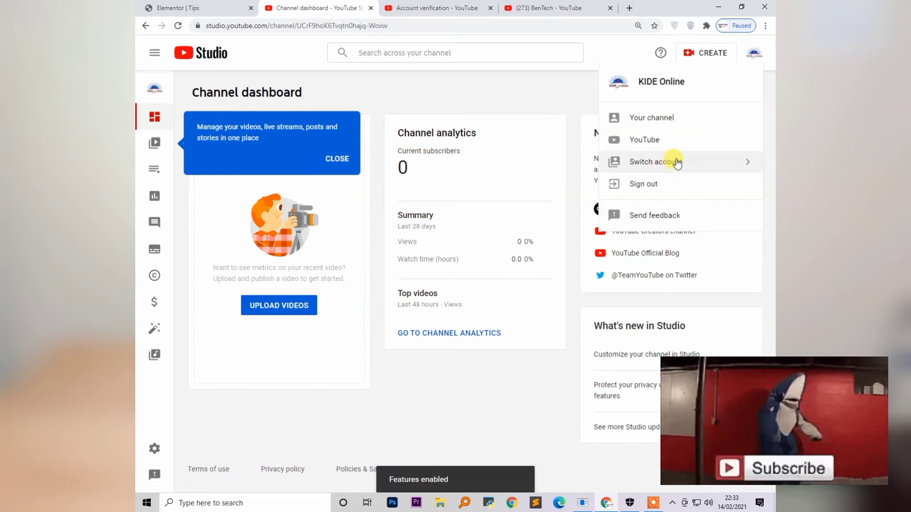
pyautogui.click(660, 124)
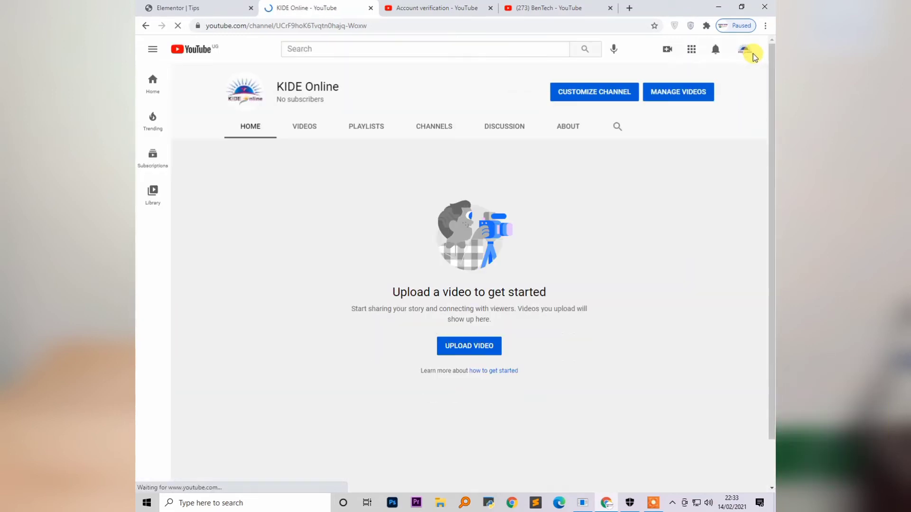
# Reopen Channel status and features and confirm longer videos, custom thumbnails and live streaming are Enabled
pyautogui.click(745, 52)
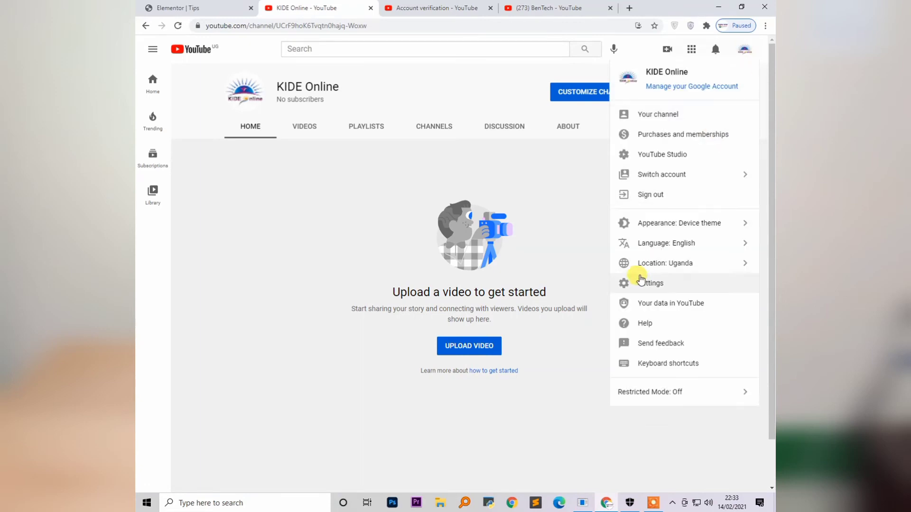
pyautogui.click(655, 285)
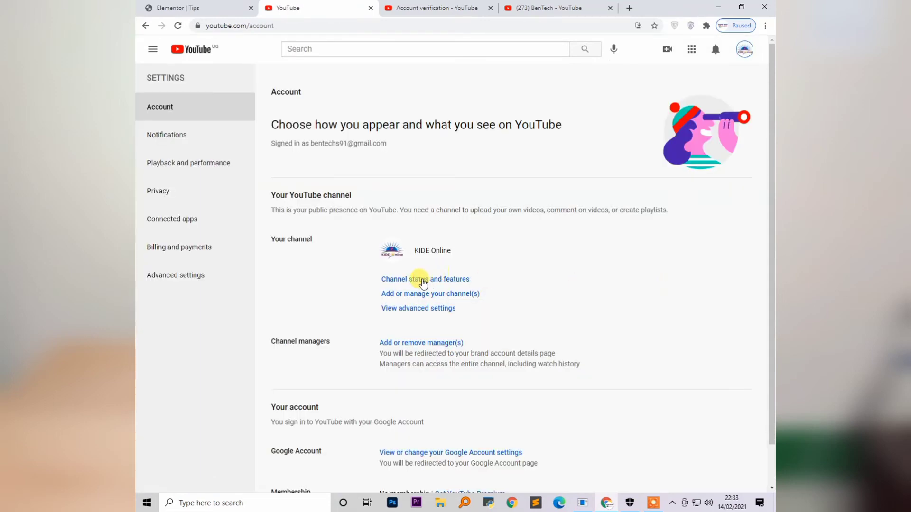
pyautogui.click(419, 280)
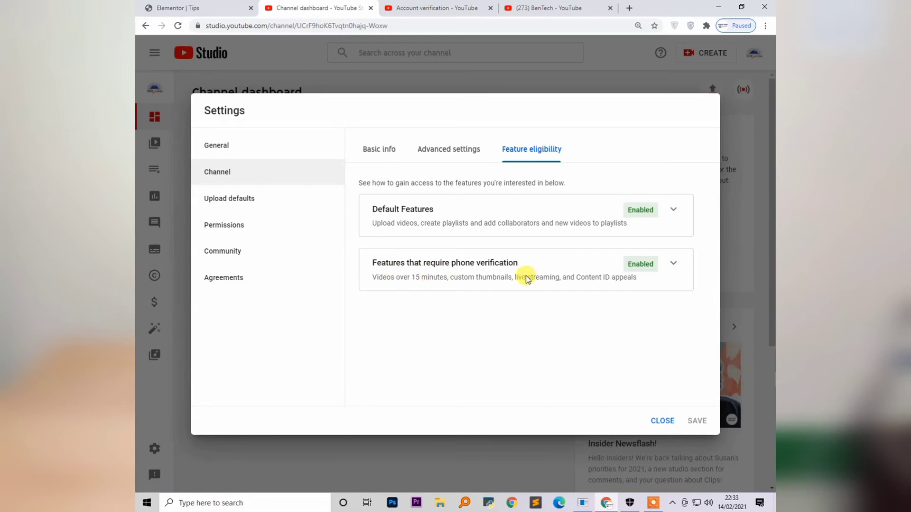
pyautogui.click(674, 264)
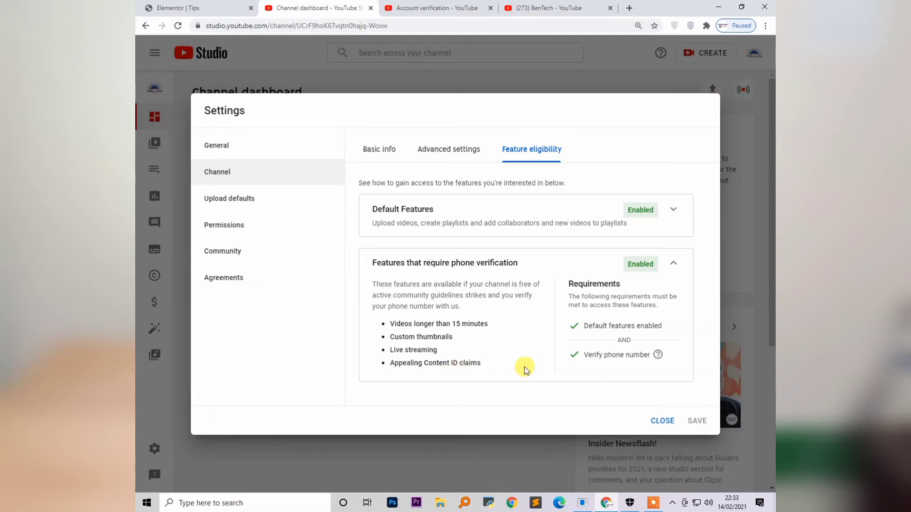
pyautogui.click(673, 264)
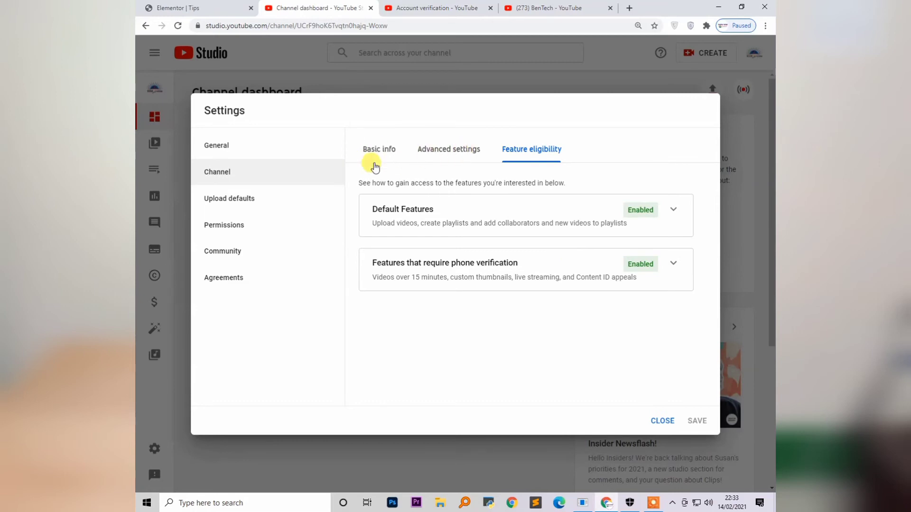
# Open the channel's Advanced settings tab
pyautogui.click(450, 151)
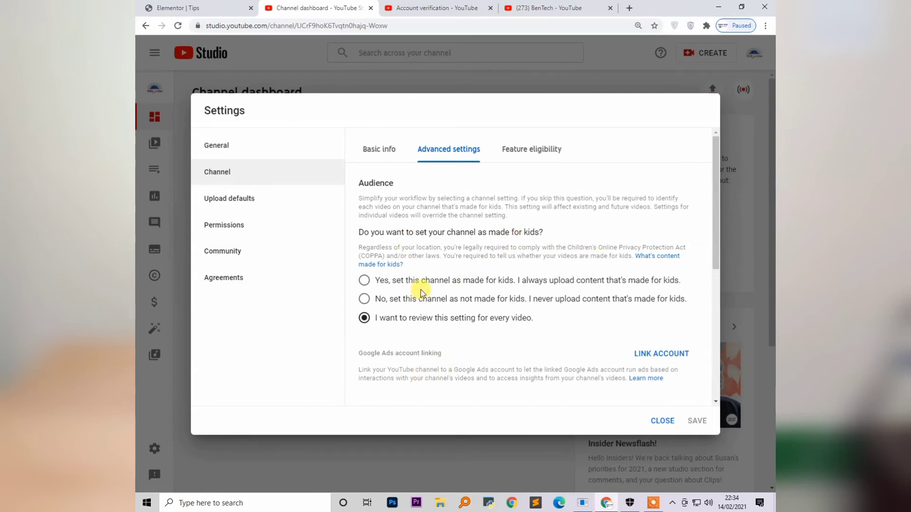
pyautogui.click(367, 299)
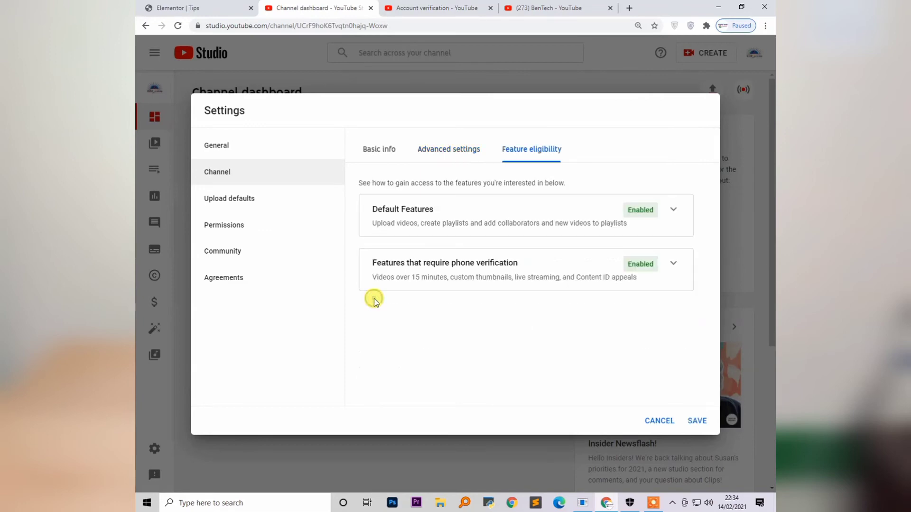
pyautogui.click(468, 148)
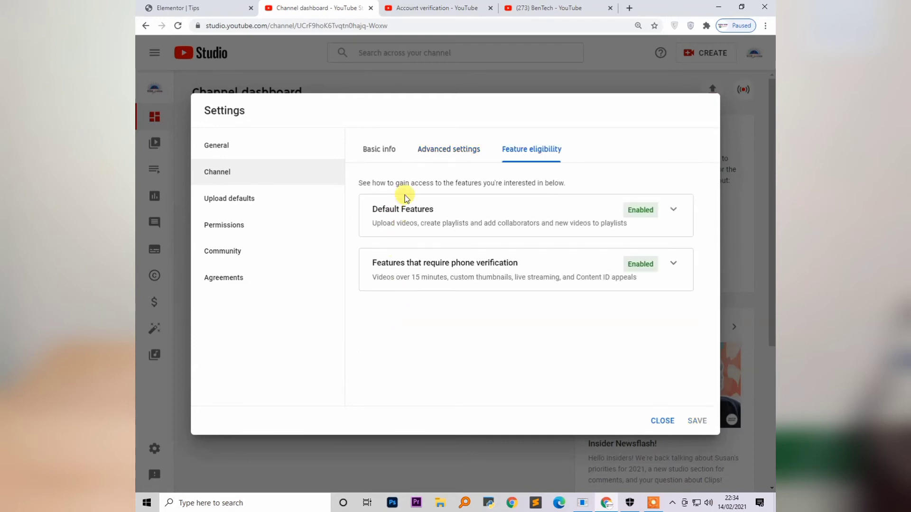
pyautogui.click(432, 155)
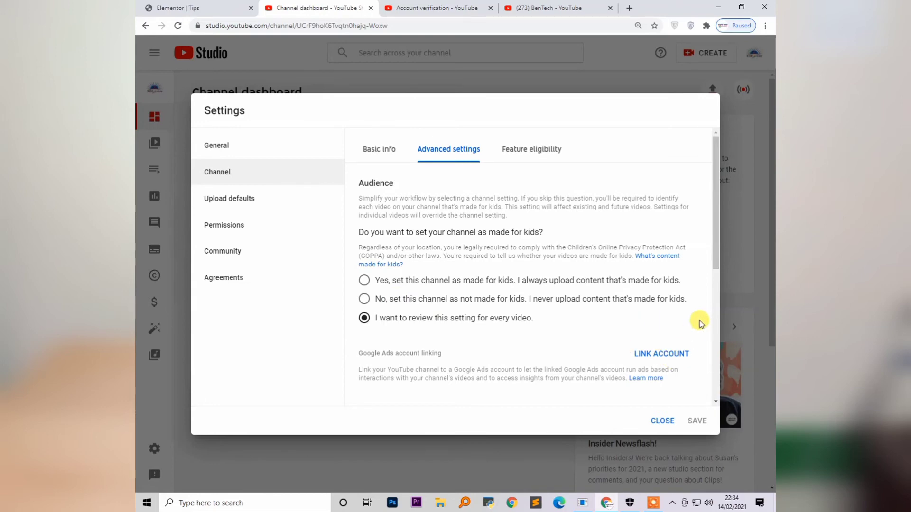
# Scroll through captions, subscriber count, ads and Other settings, then back up to Audience
pyautogui.moveTo(718, 270); pyautogui.dragTo(717, 291)
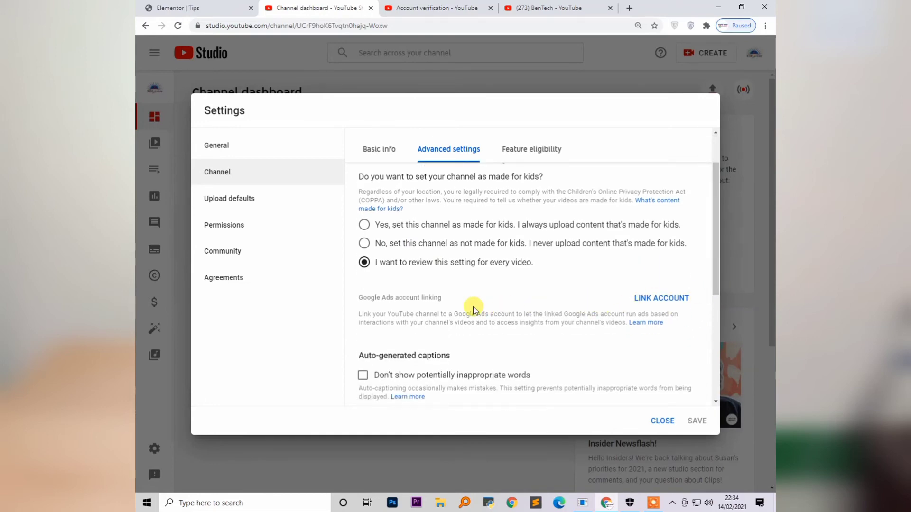
pyautogui.scroll(-3, 716, 319)
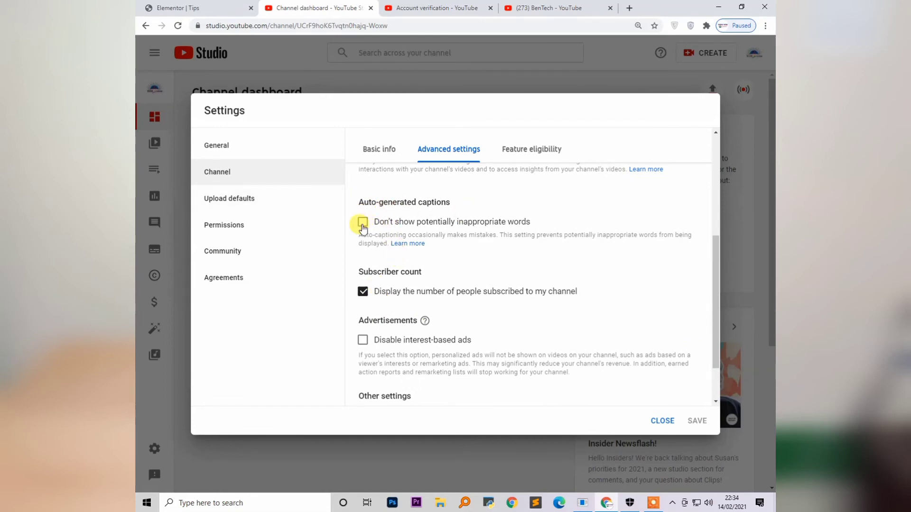
pyautogui.scroll(-1, 474, 274)
pyautogui.scroll(2, 347, 259)
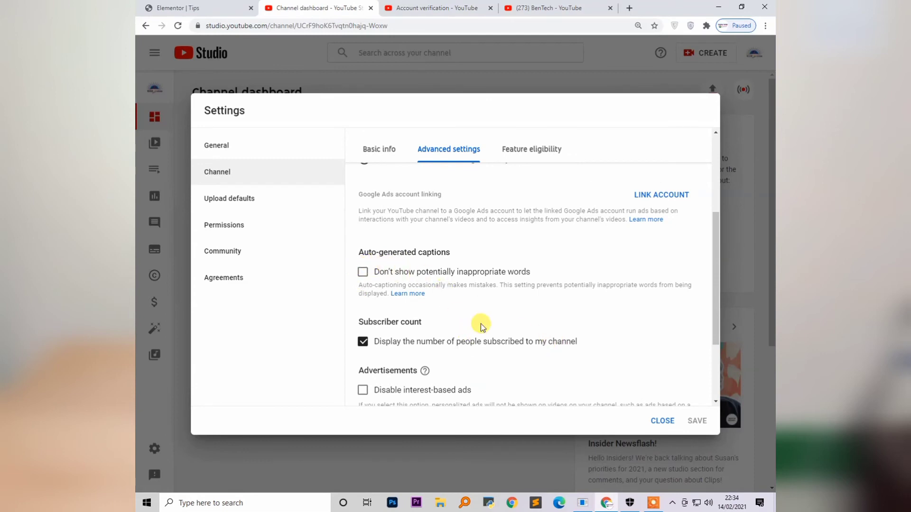
pyautogui.scroll(-1, 378, 342)
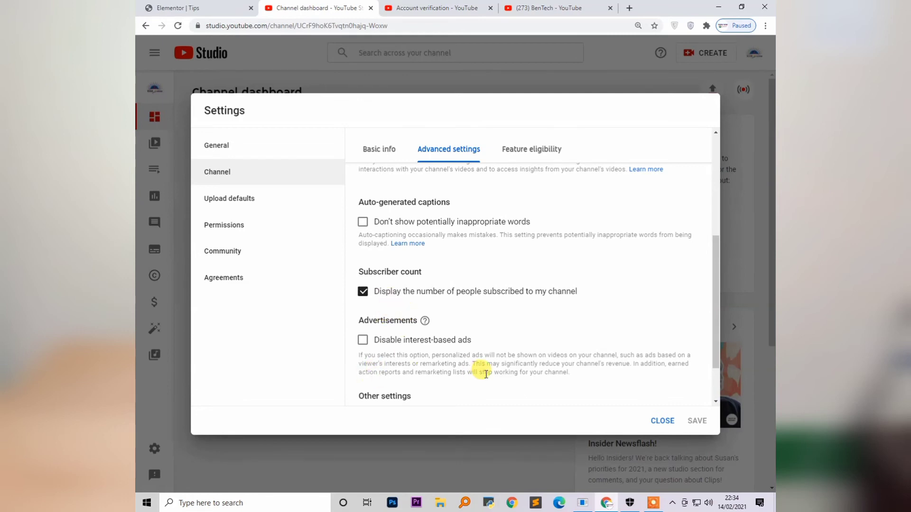
pyautogui.scroll(-1, 486, 374)
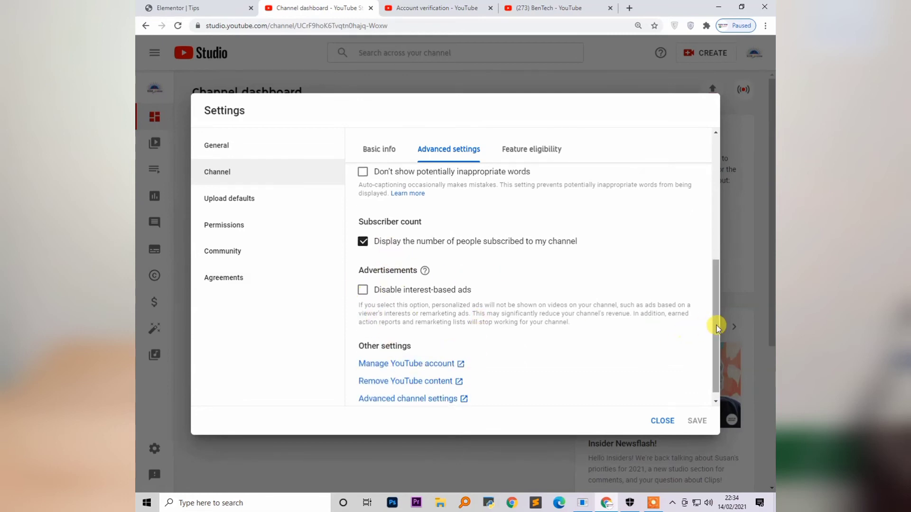
pyautogui.scroll(-1, 560, 346)
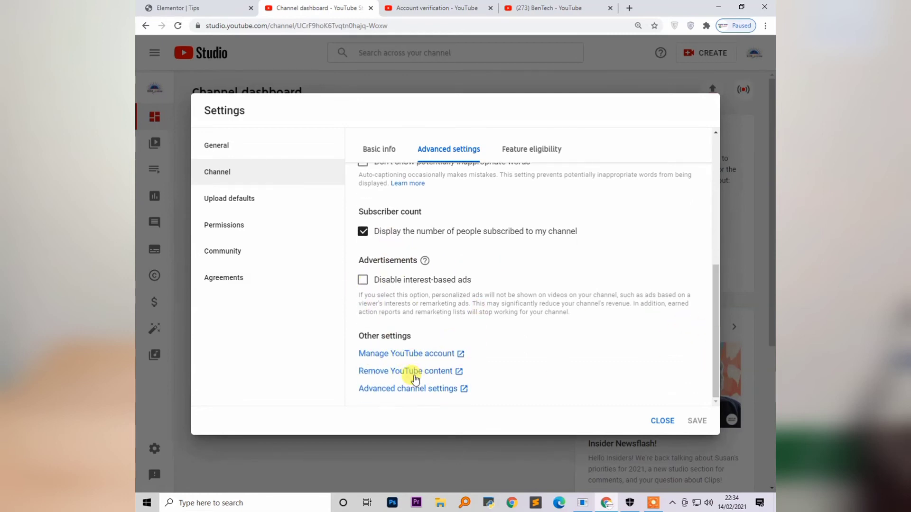
pyautogui.scroll(10, 446, 341)
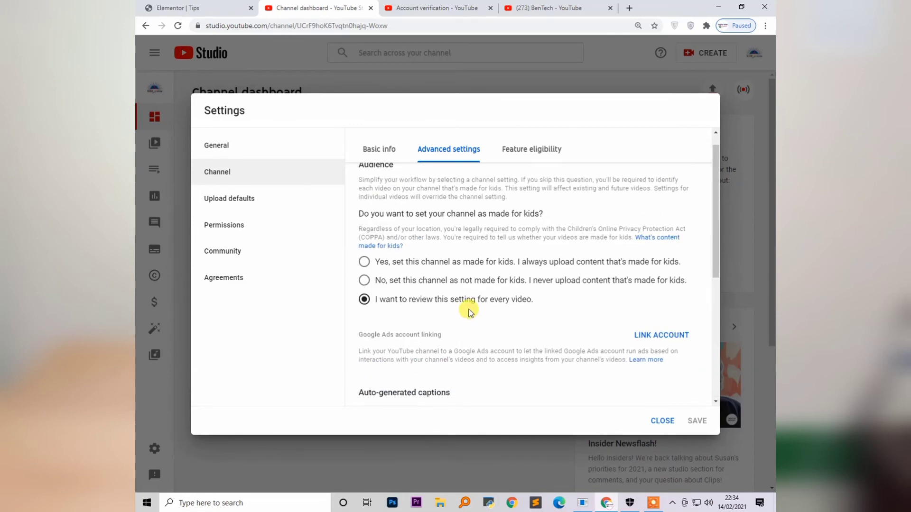
# Open Basic info and browse the country of residence list without choosing one
pyautogui.click(379, 149)
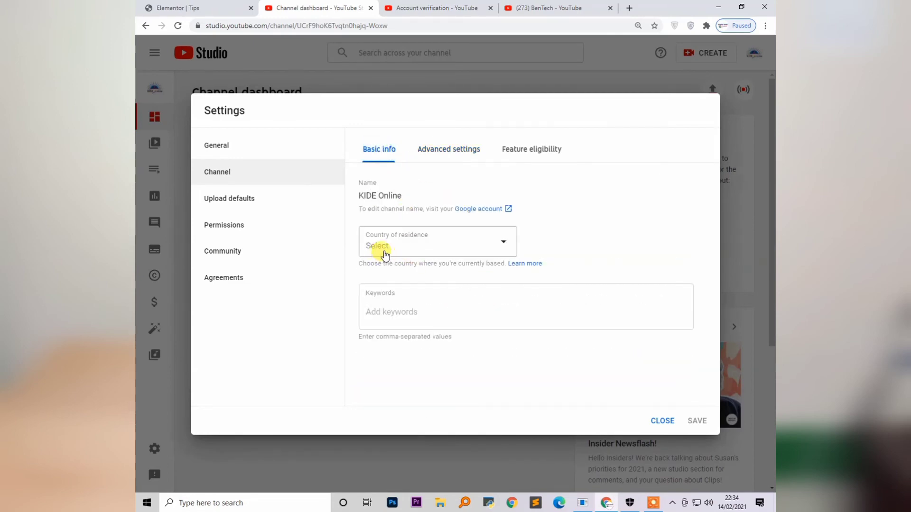
pyautogui.click(440, 257)
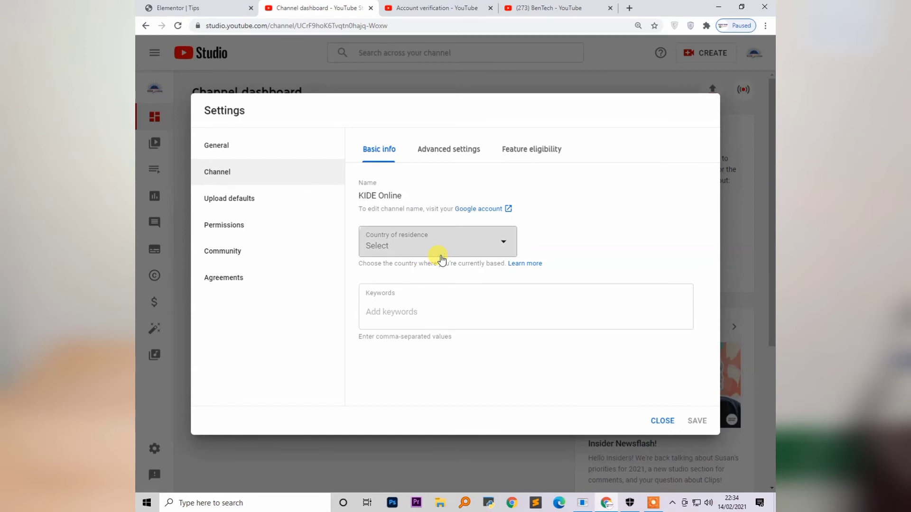
pyautogui.click(502, 242)
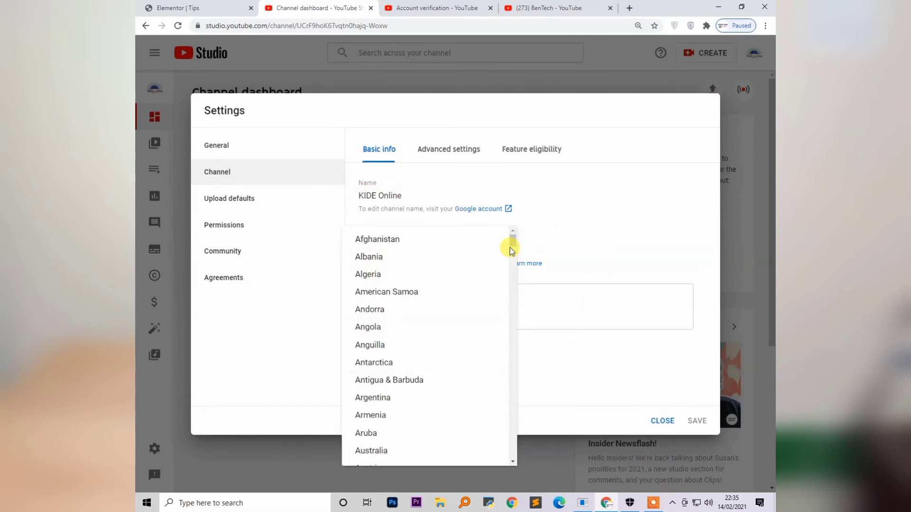
pyautogui.moveTo(510, 241); pyautogui.dragTo(596, 223)
pyautogui.click(381, 291)
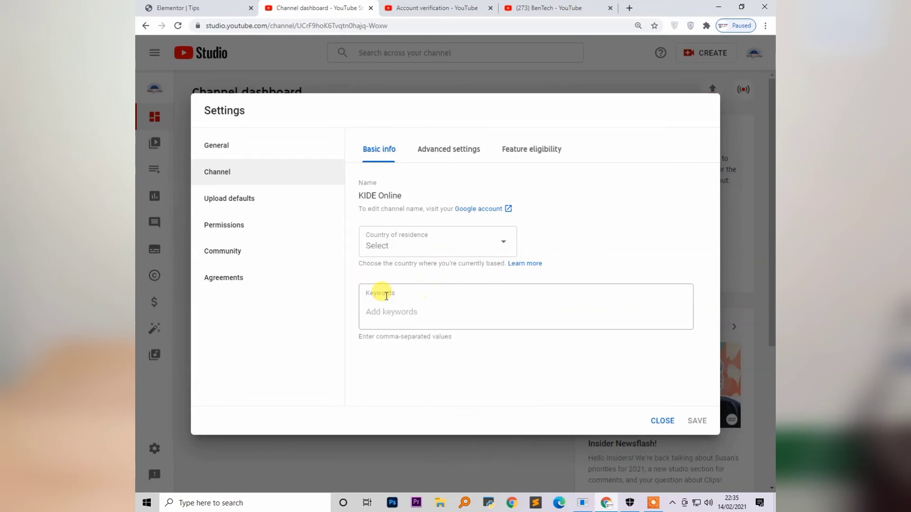
# Enter the keywords Video Editing skills, Tips and Tips, and Youtube Seo
pyautogui.click(408, 314)
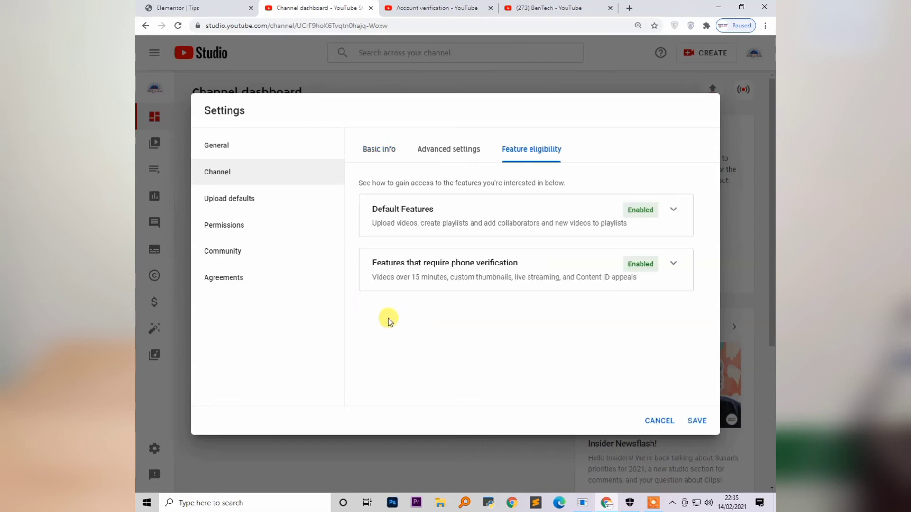
pyautogui.click(374, 151)
pyautogui.click(470, 309)
pyautogui.click(369, 151)
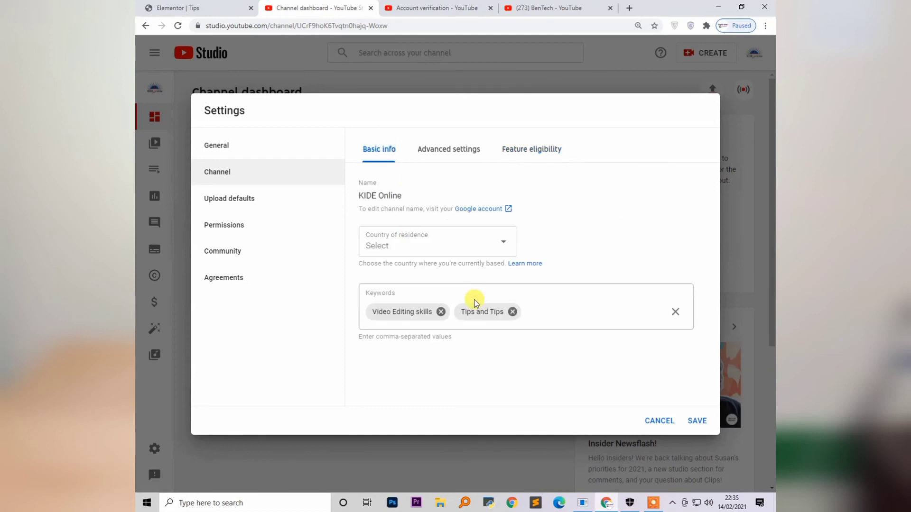
pyautogui.click(551, 311)
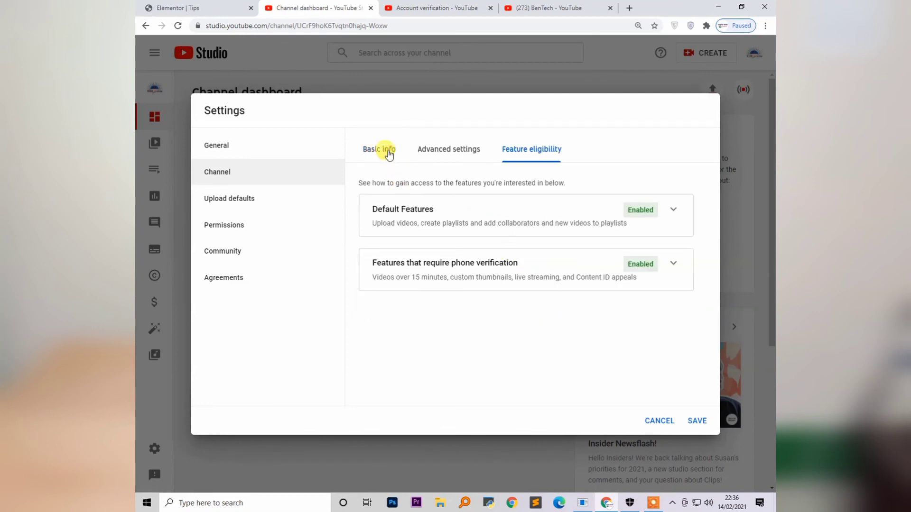
pyautogui.click(382, 149)
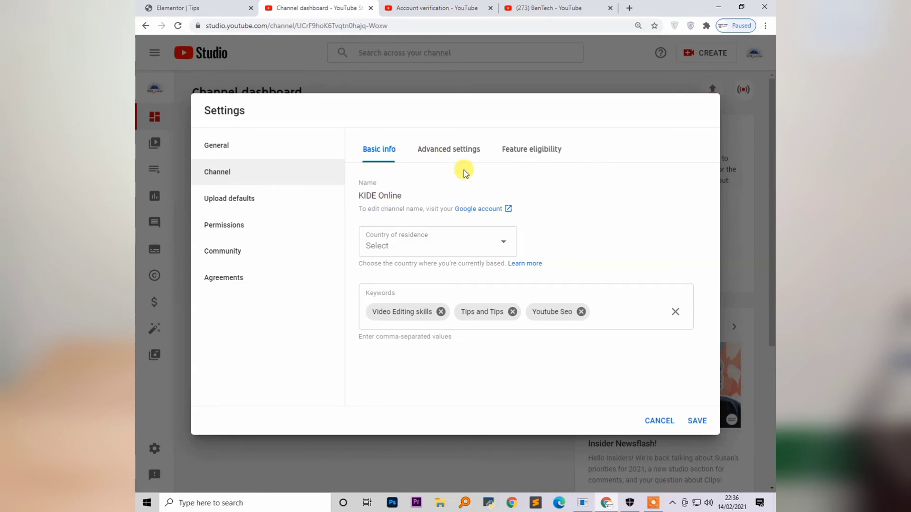
pyautogui.click(471, 153)
pyautogui.click(394, 156)
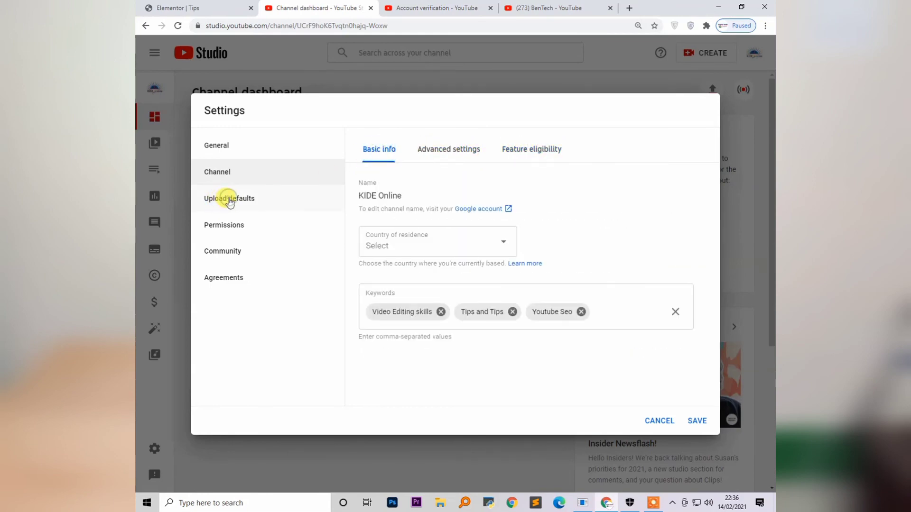
# Review the Upload defaults basic and advanced tabs, including default title and description
pyautogui.click(230, 201)
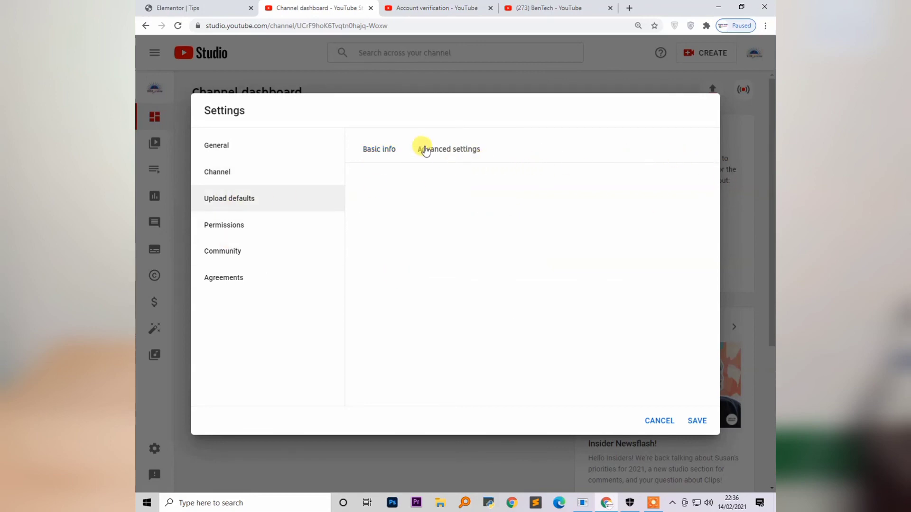
pyautogui.click(432, 151)
pyautogui.click(377, 149)
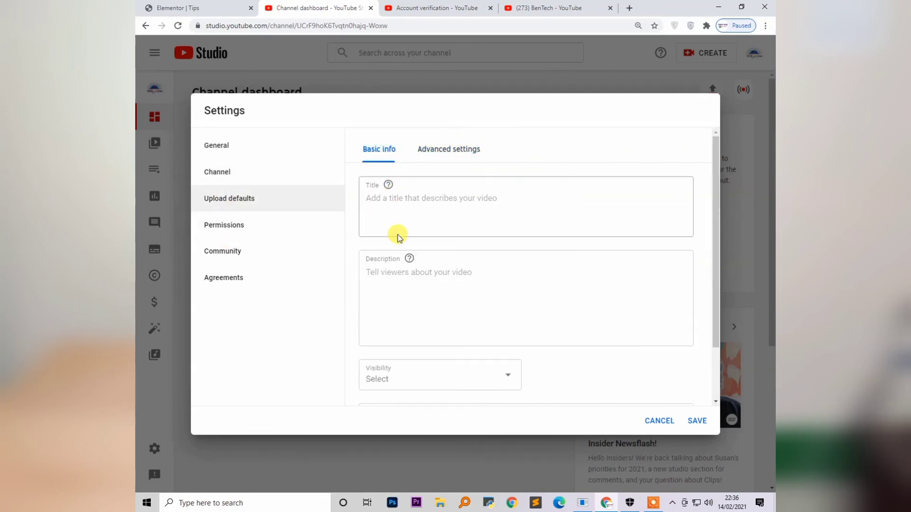
pyautogui.click(401, 219)
pyautogui.click(372, 303)
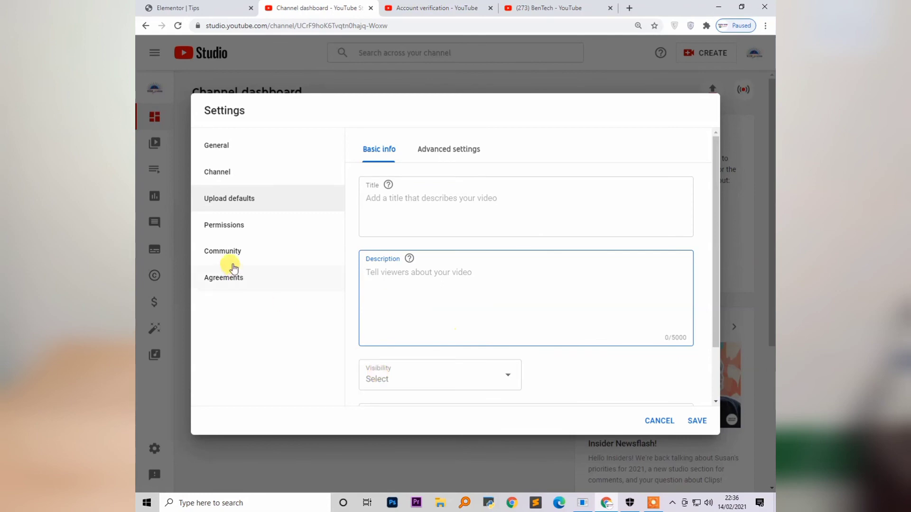
# Review Permissions, Agreements, Community and General, keeping USD as the default currency
pyautogui.click(227, 233)
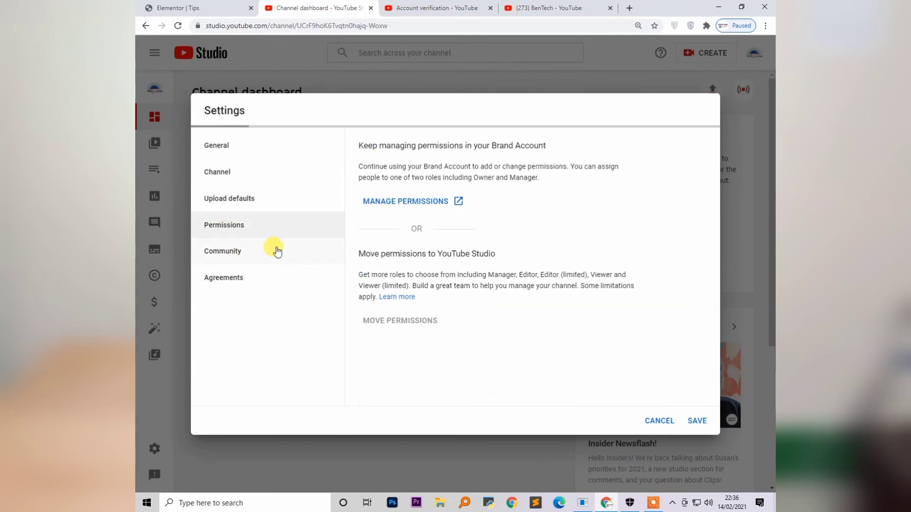
pyautogui.click(232, 281)
pyautogui.click(226, 252)
pyautogui.click(221, 156)
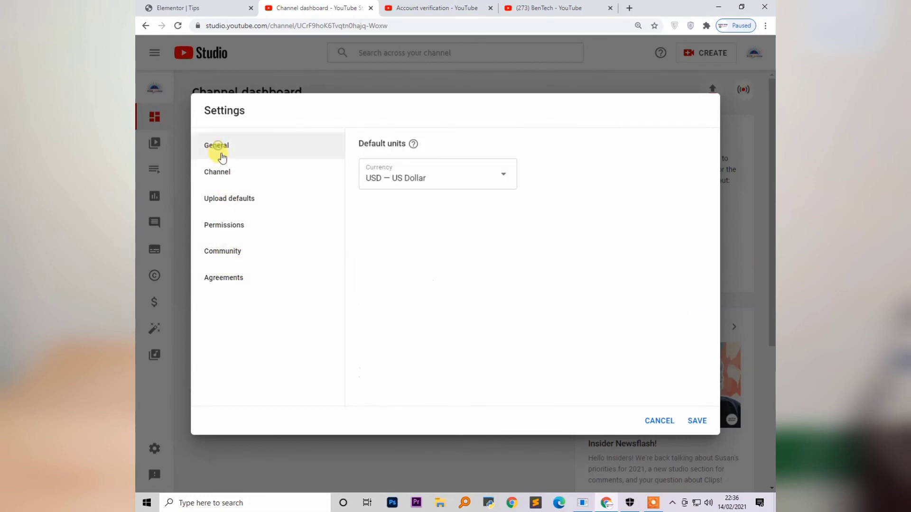
pyautogui.click(475, 186)
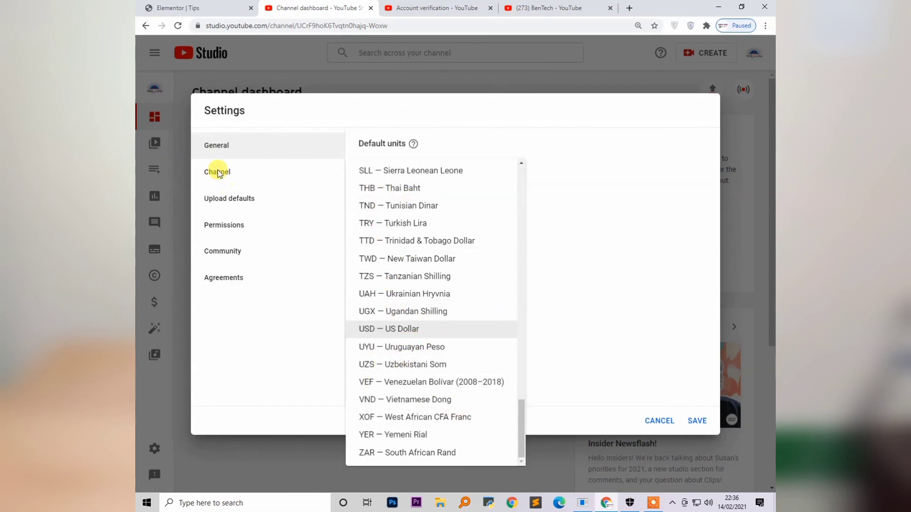
pyautogui.click(216, 172)
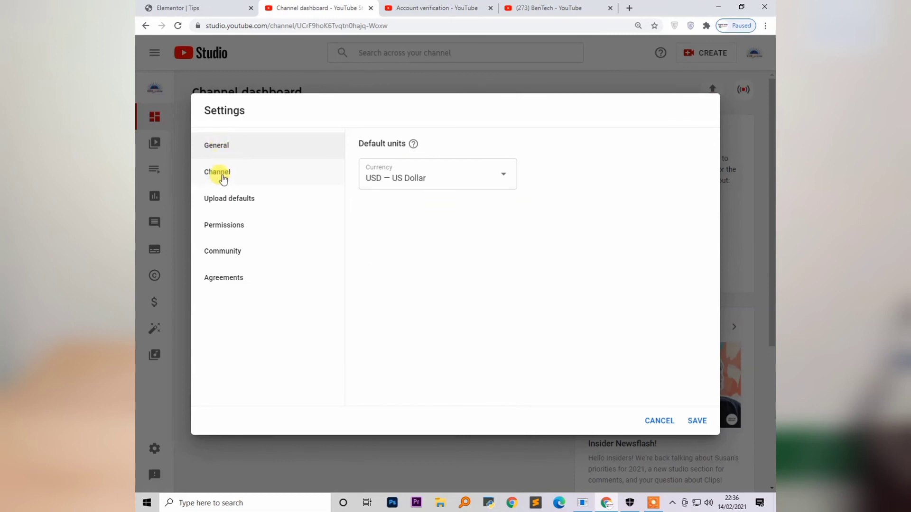
# Revisit upload defaults, permissions and community moderation, then save all channel settings
pyautogui.click(222, 175)
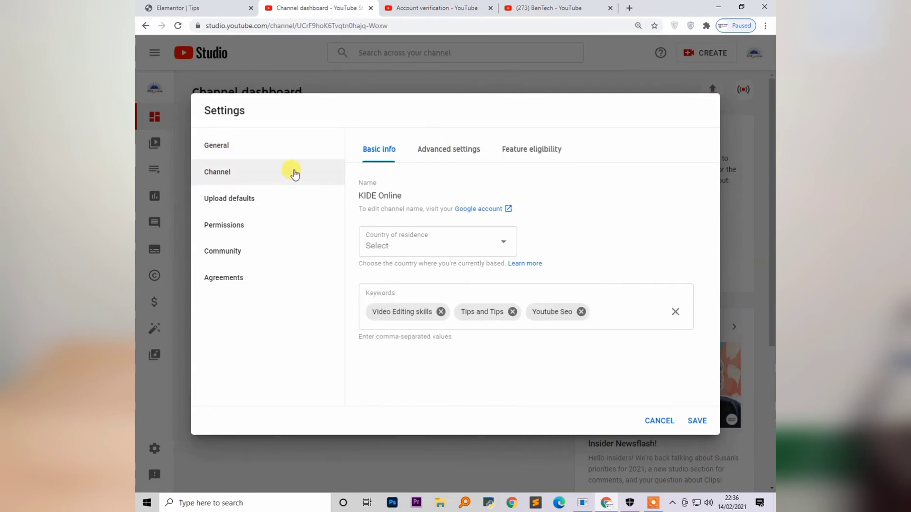
pyautogui.click(236, 204)
pyautogui.click(223, 236)
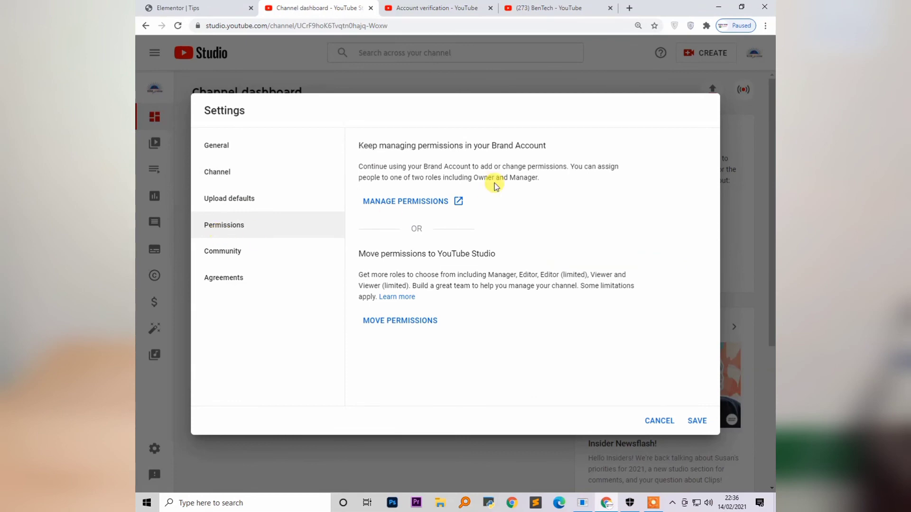
pyautogui.click(244, 254)
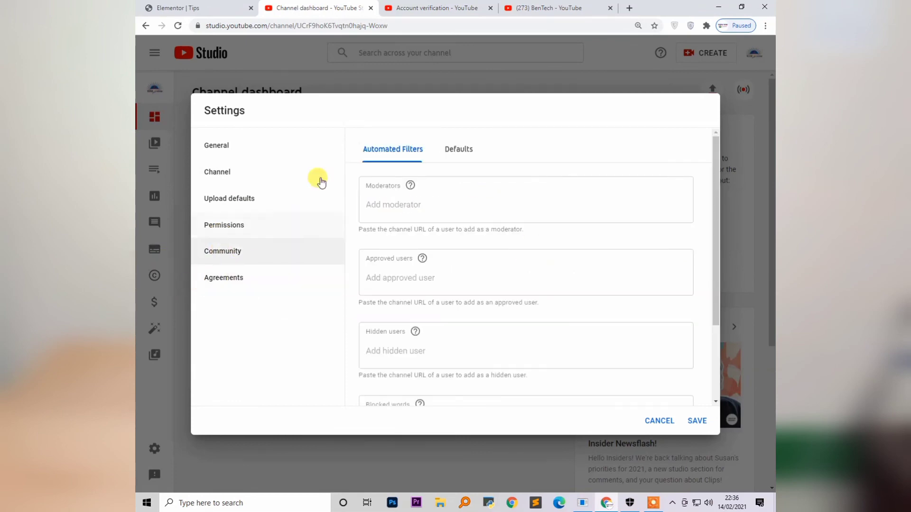
pyautogui.click(698, 422)
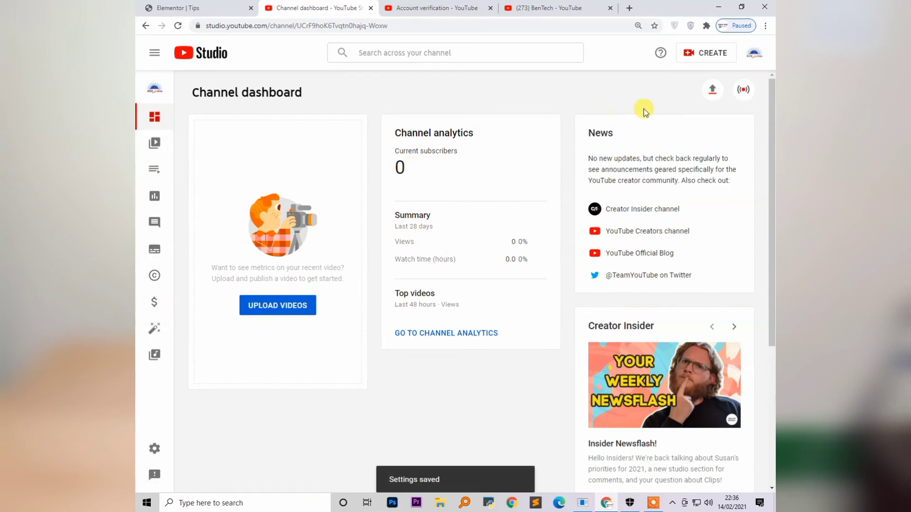
# Check the account menu, upload window and live streaming page, then open YouTube's Privacy settings
pyautogui.click(756, 55)
pyautogui.click(335, 394)
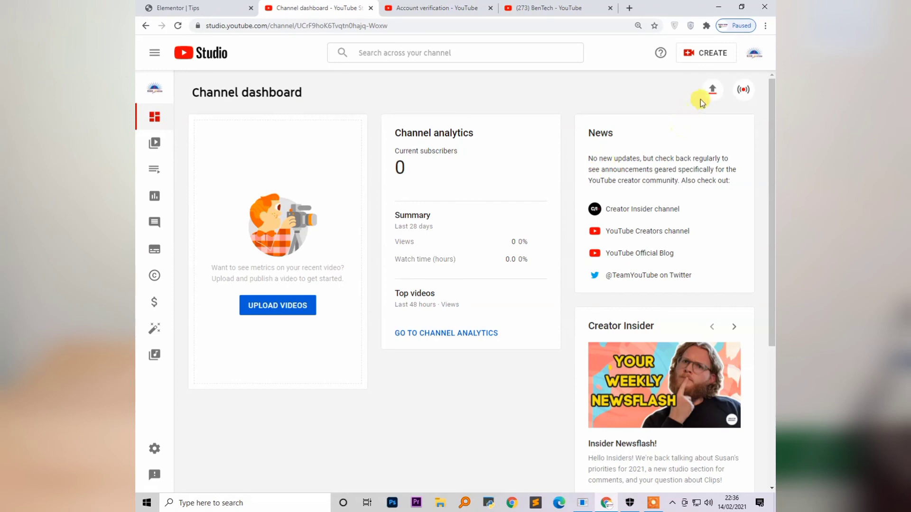
pyautogui.click(712, 89)
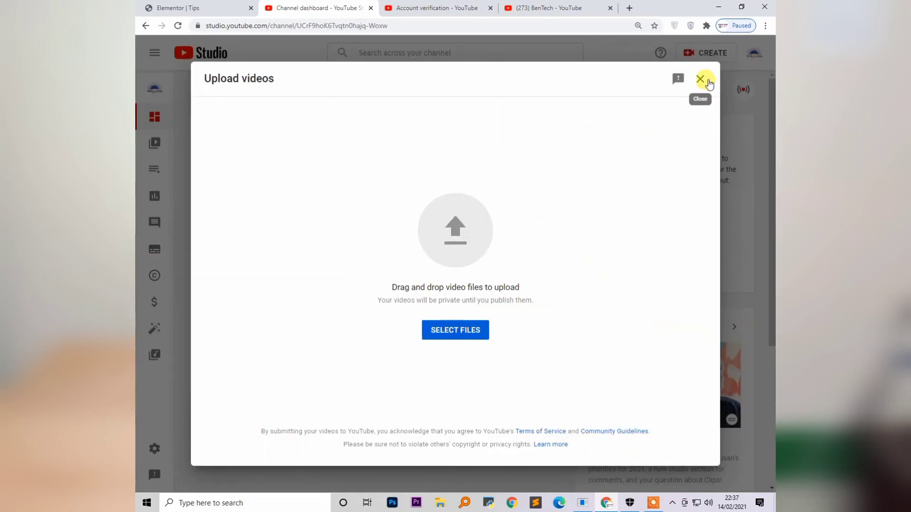
pyautogui.click(700, 79)
pyautogui.click(744, 90)
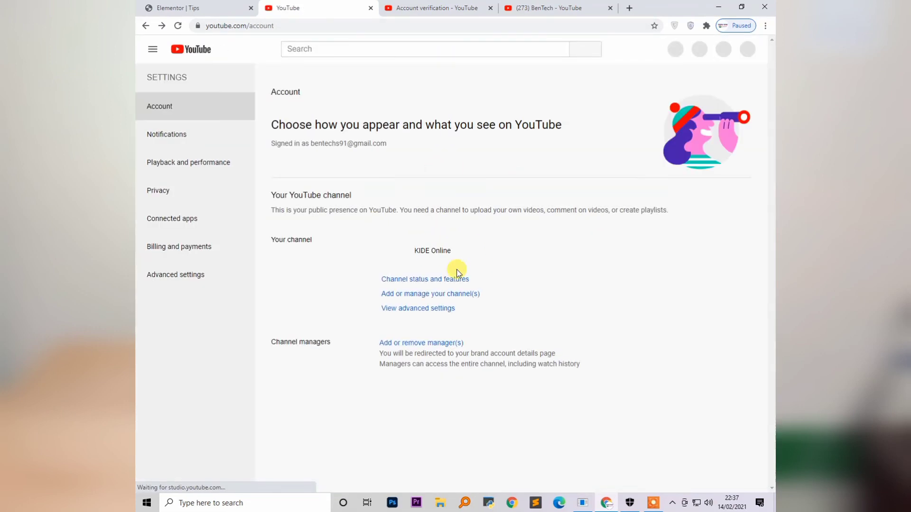
pyautogui.scroll(-2, 524, 260)
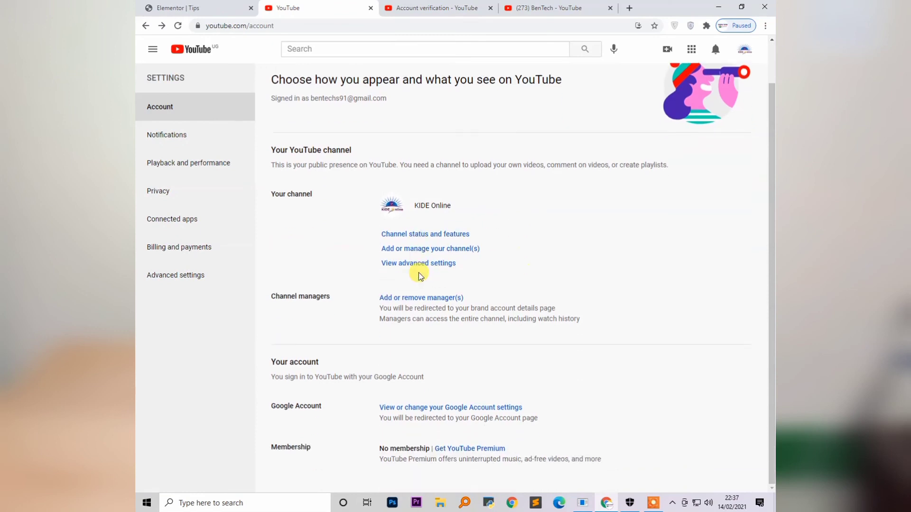
pyautogui.click(164, 198)
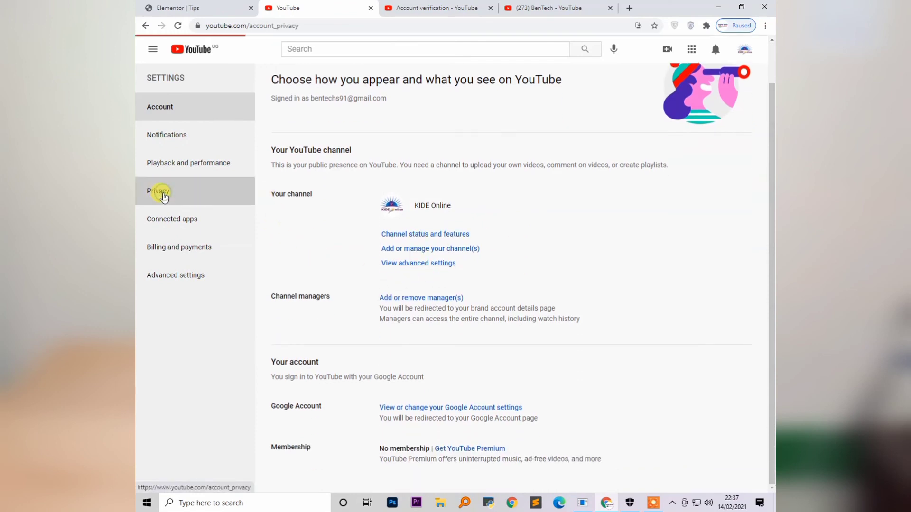